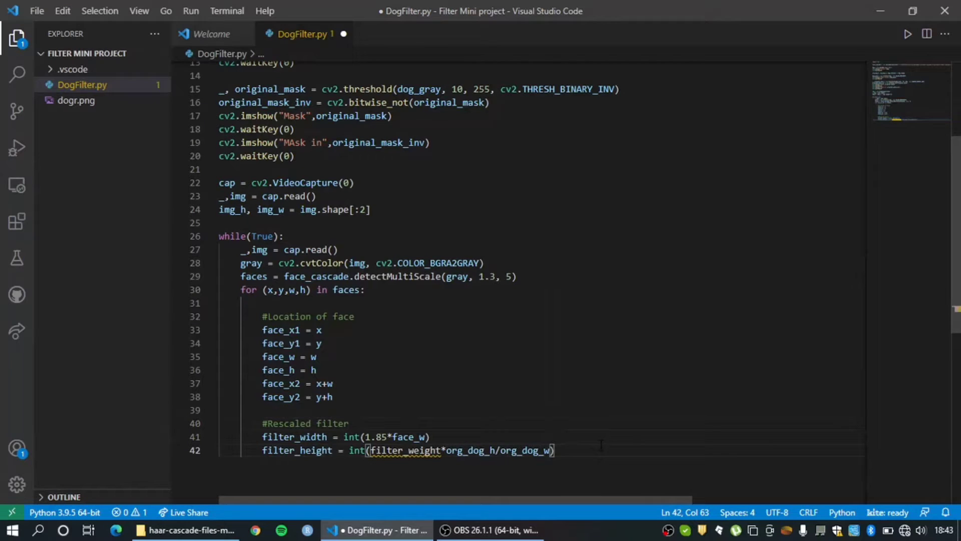
- Add the line filter_x1 = face_x1 + int(face_w/2) - int(filter_width/2)
{"action": "key", "text": "Return"}
{"action": "key", "text": "Return"}
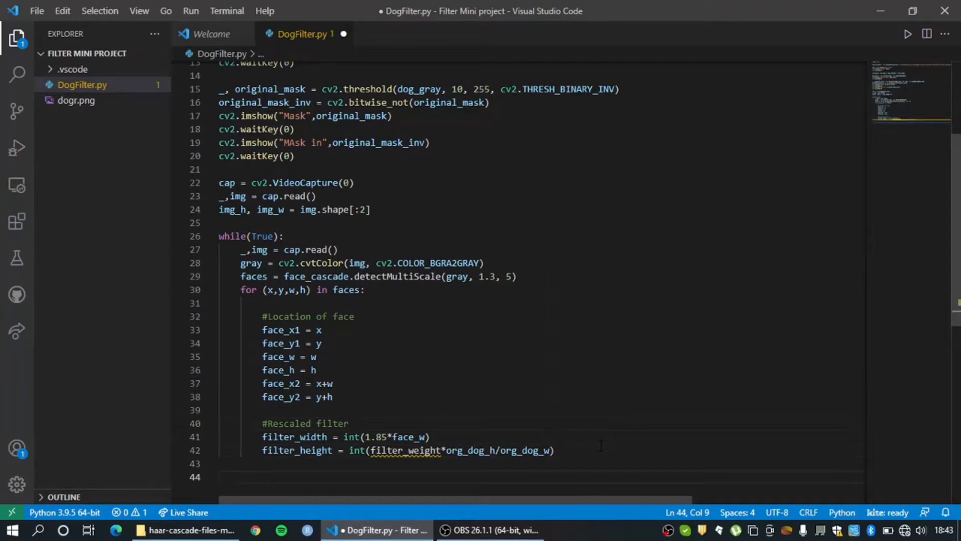
{"action": "type", "text": "filter"}
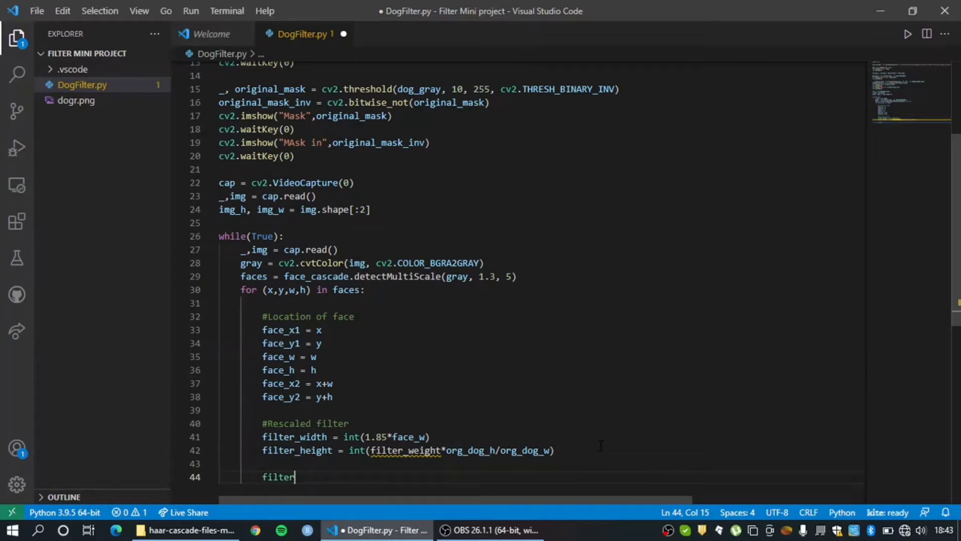
{"action": "type", "text": "_x1 = "}
{"action": "type", "text": "filter"}
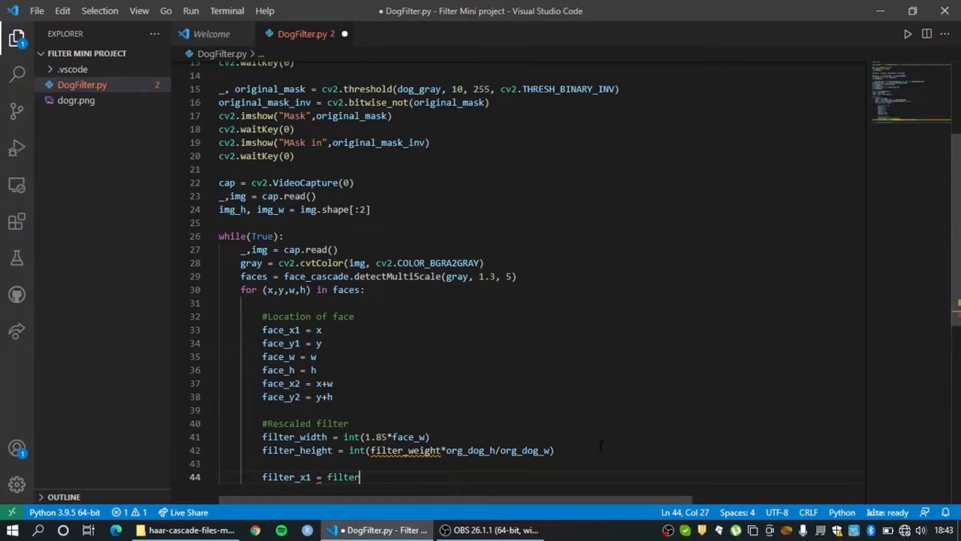
{"action": "key", "text": "BackSpace"}
{"action": "key", "text": "BackSpace"}
{"action": "key", "text": "BackSpace"}
{"action": "key", "text": "BackSpace"}
{"action": "key", "text": "BackSpace"}
{"action": "type", "text": "ace"}
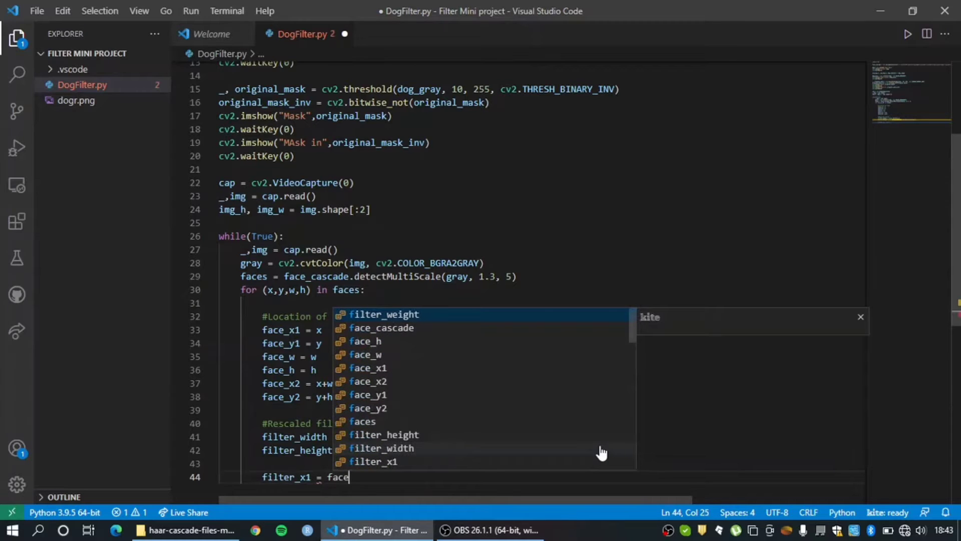
{"action": "type", "text": "-x1"}
{"action": "key", "text": "BackSpace"}
{"action": "key", "text": "BackSpace"}
{"action": "key", "text": "BackSpace"}
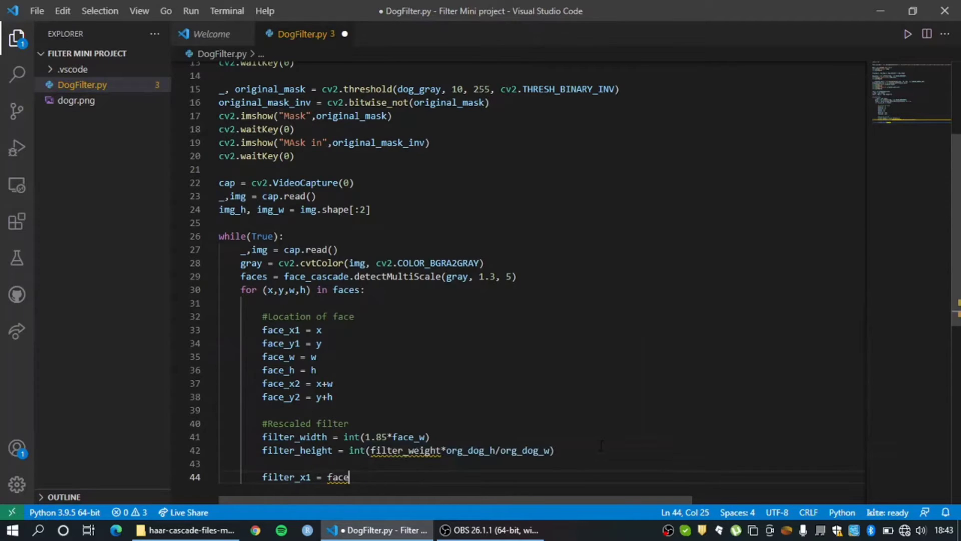
{"action": "type", "text": "_x1"}
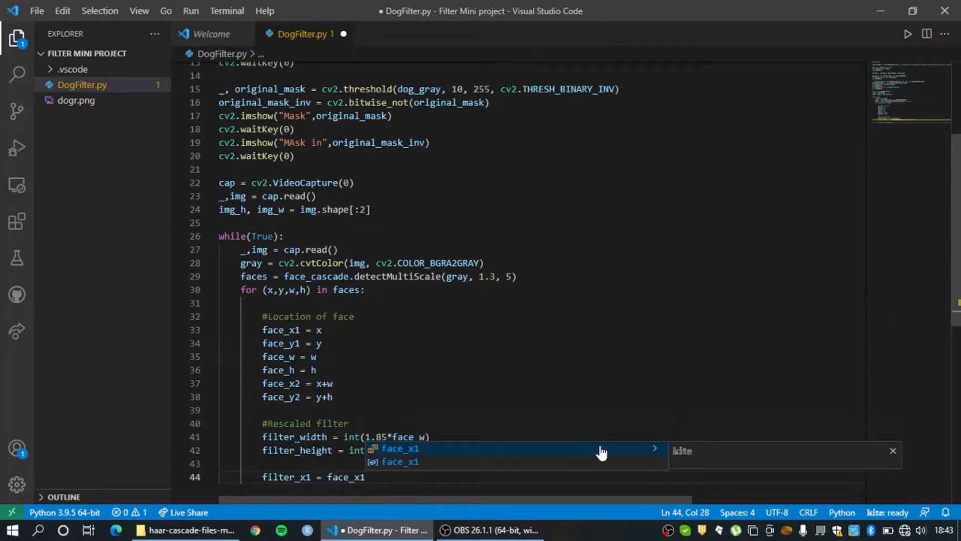
{"action": "type", "text": " +"}
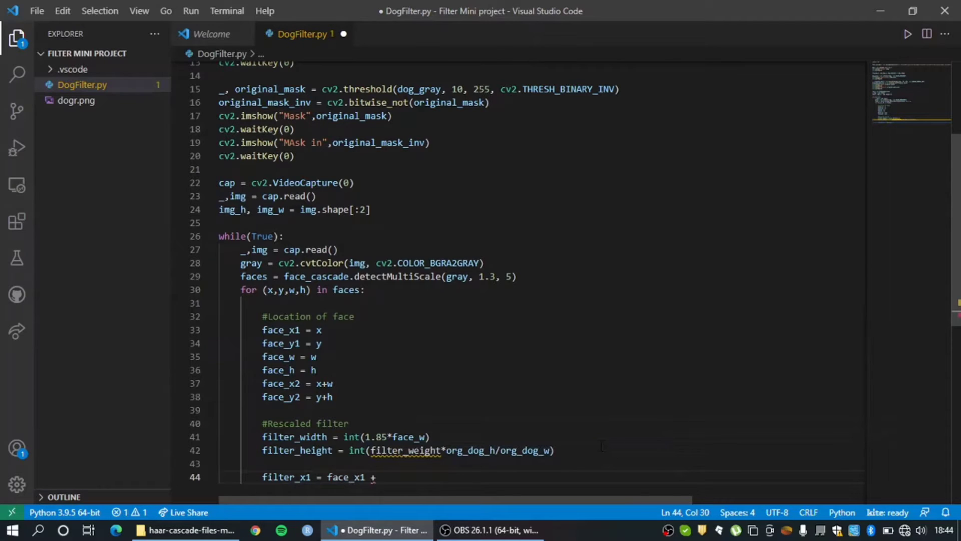
{"action": "type", "text": " int"}
{"action": "type", "text": "(face_"}
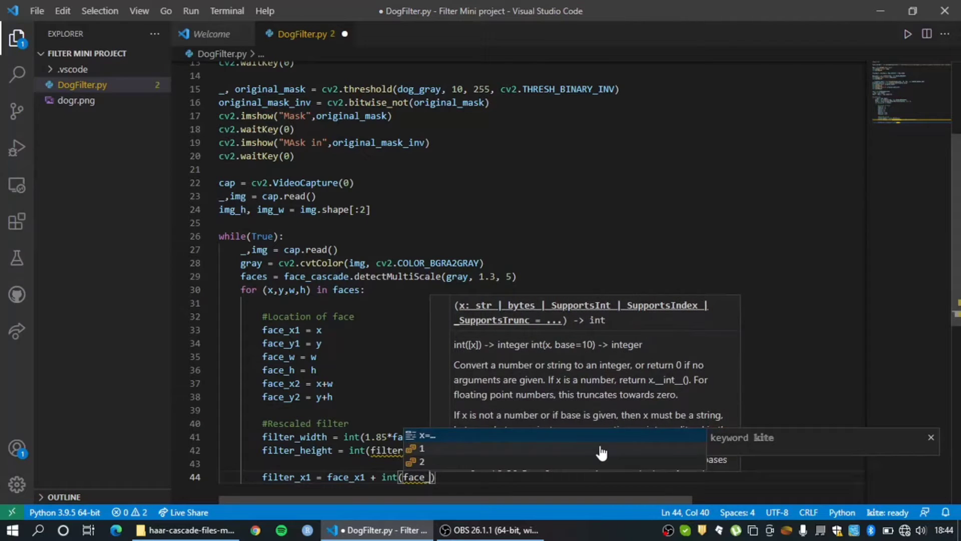
{"action": "type", "text": "w/2)"}
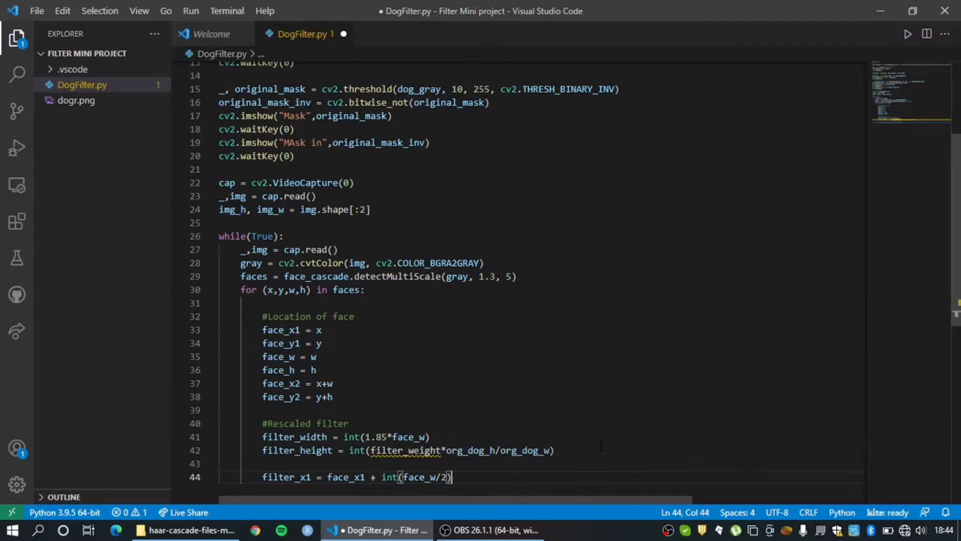
{"action": "type", "text": "- "}
{"action": "type", "text": "int("}
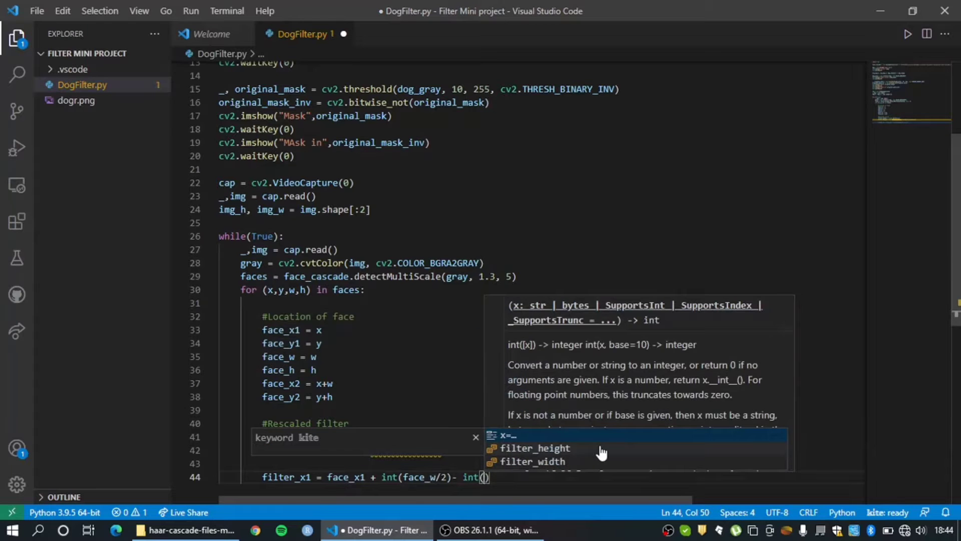
{"action": "type", "text": "filter"}
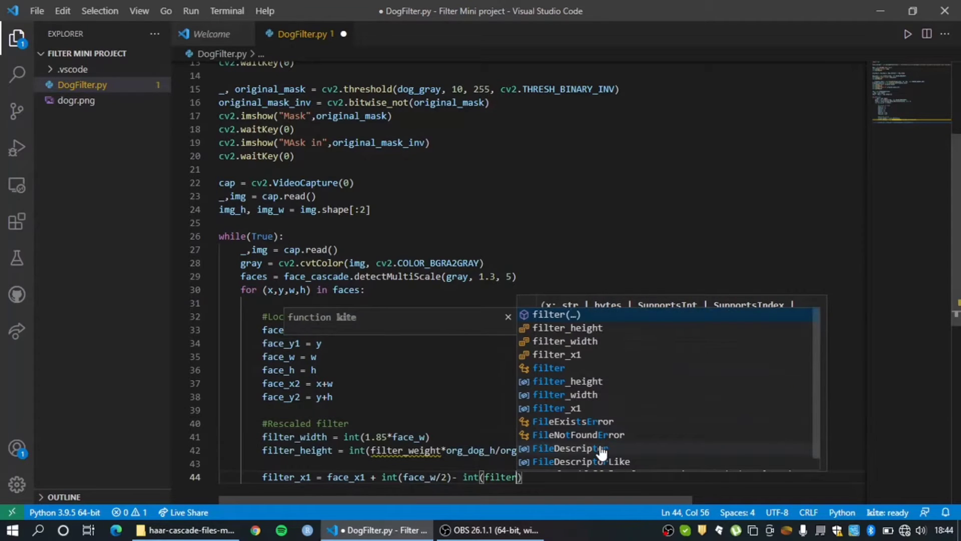
{"action": "type", "text": "_width/2"}
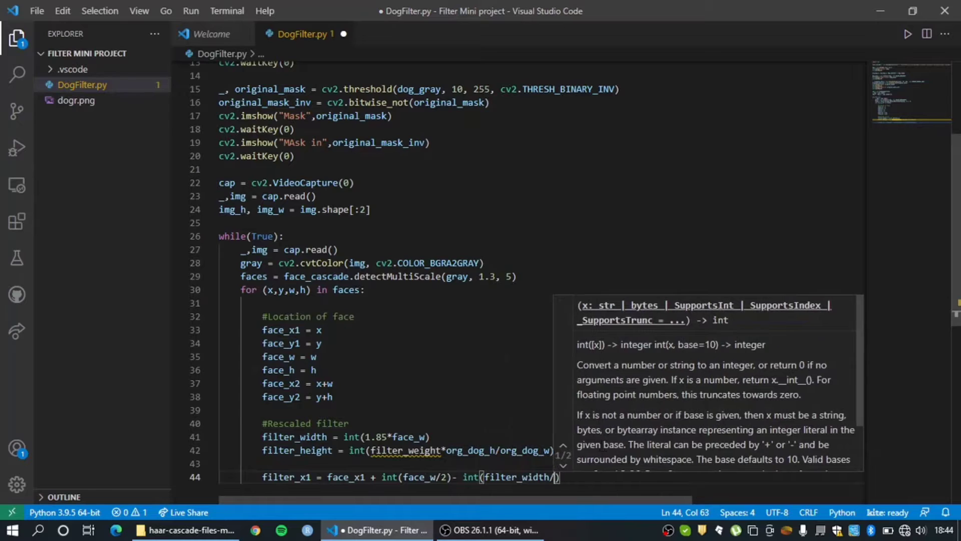
{"action": "key", "text": "Right"}
- Add the line filter_y1 = face_y1 - int(filter_height*0.22) below filter_x1
{"action": "key", "text": "Return"}
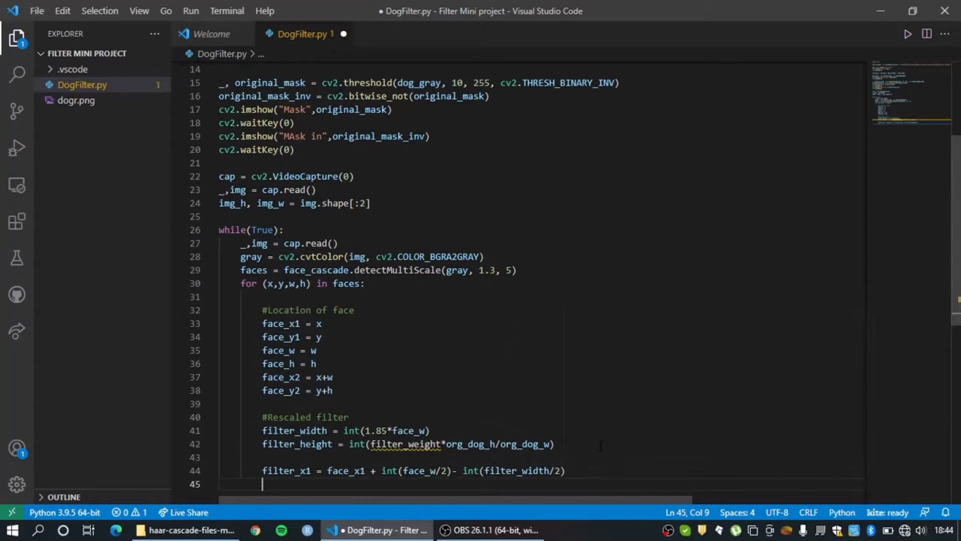
{"action": "type", "text": "filte"}
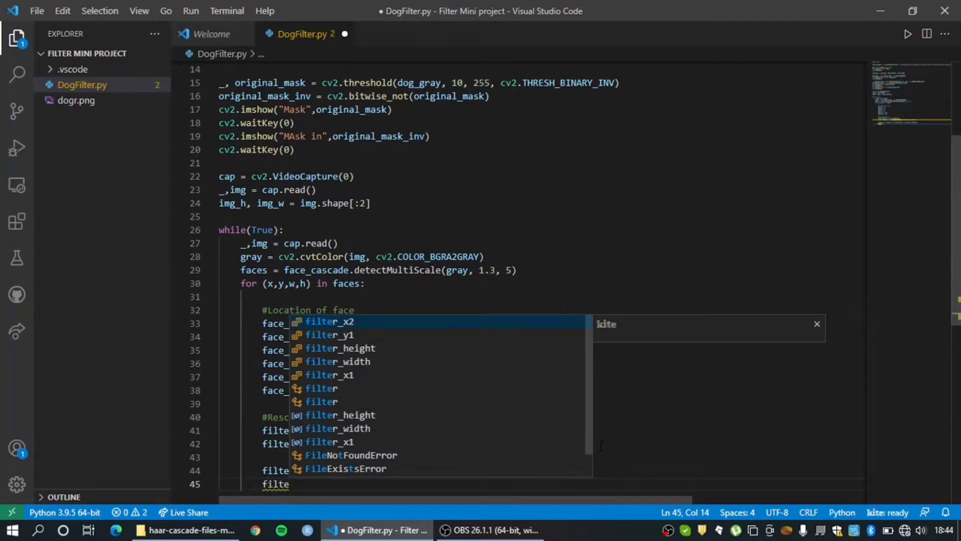
{"action": "type", "text": "r_y1 "}
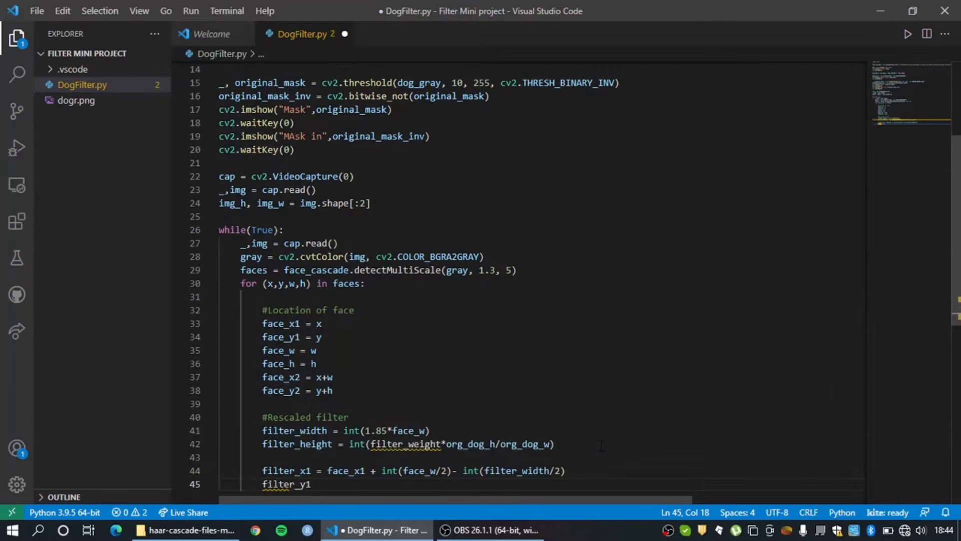
{"action": "type", "text": "= "}
{"action": "type", "text": "fa"}
{"action": "type", "text": "ce_"}
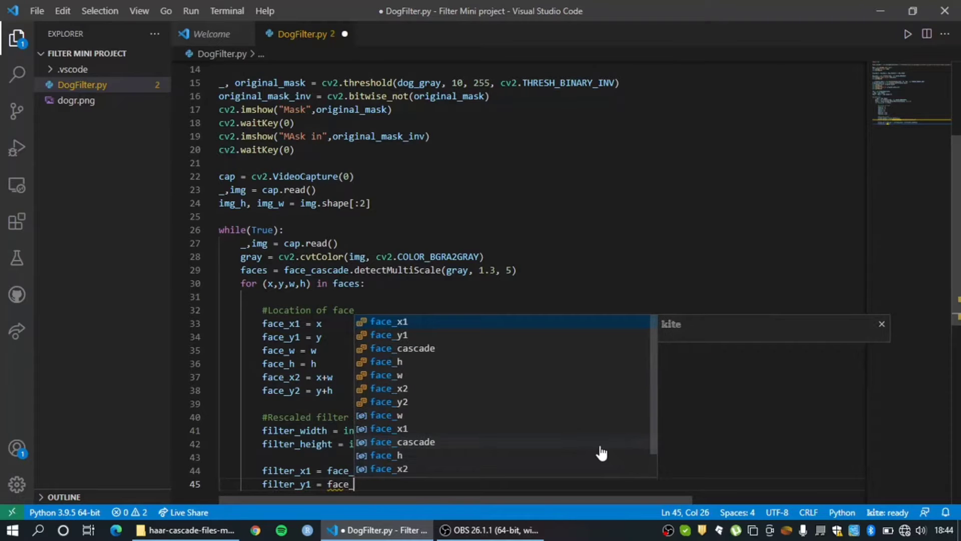
{"action": "type", "text": "y1"}
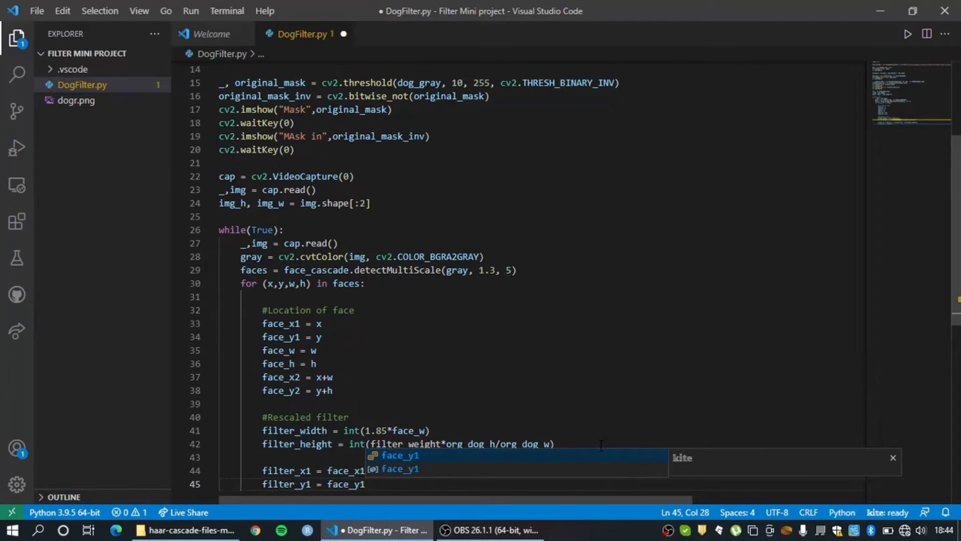
{"action": "type", "text": " - int"}
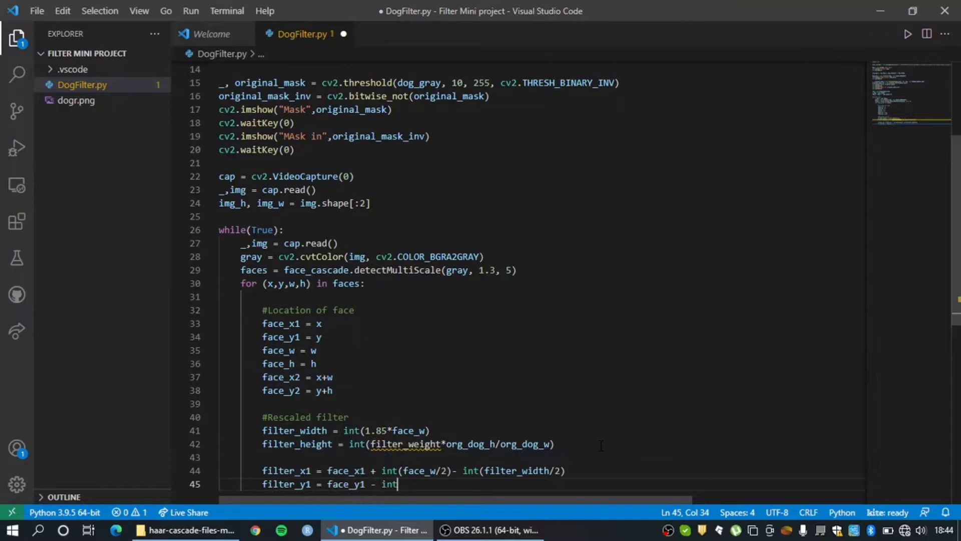
{"action": "type", "text": "(f"}
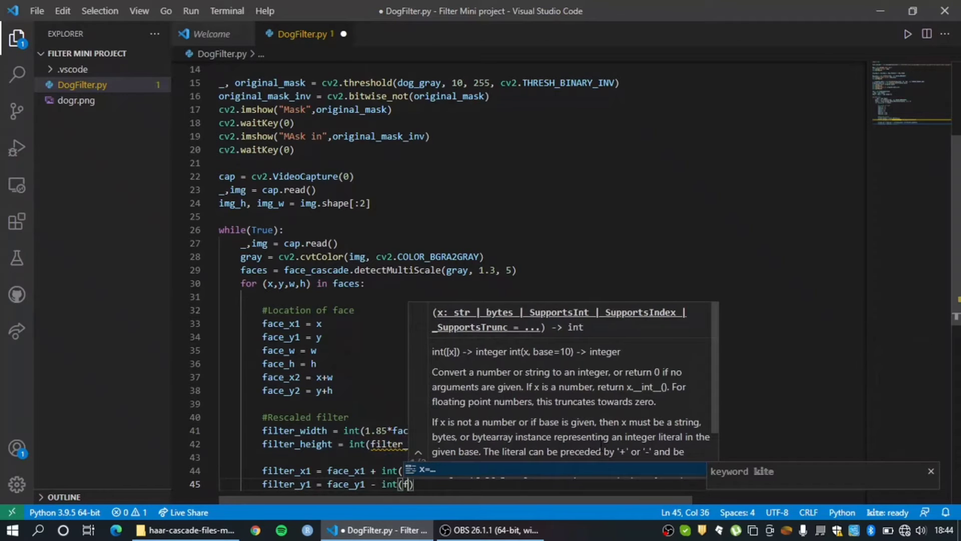
{"action": "type", "text": "ilter"}
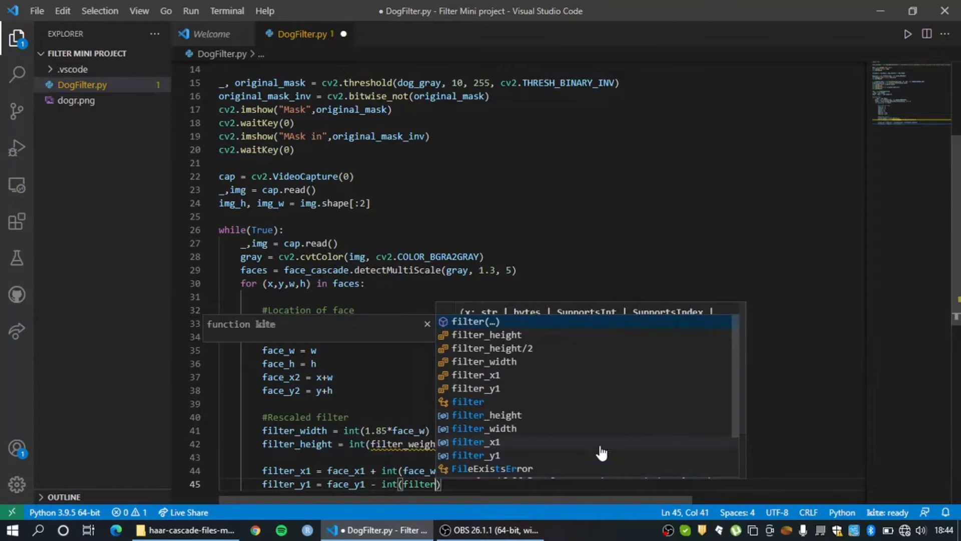
{"action": "type", "text": "_h"}
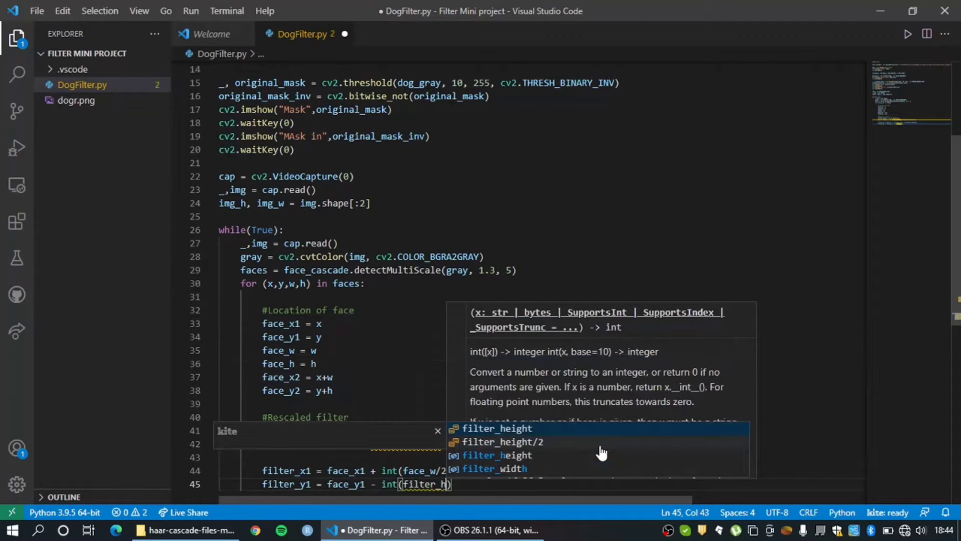
{"action": "type", "text": "eight"}
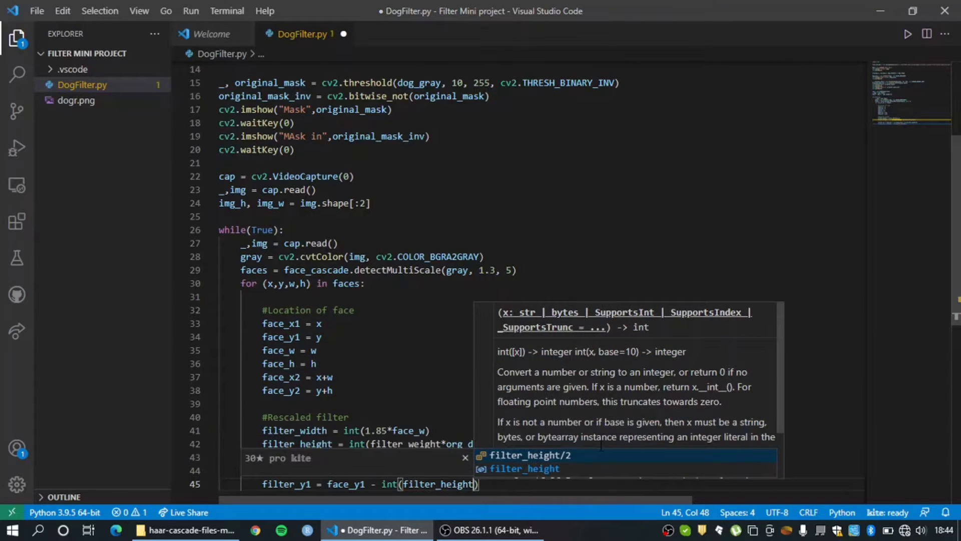
{"action": "type", "text": "*"}
{"action": "type", "text": "0.22"}
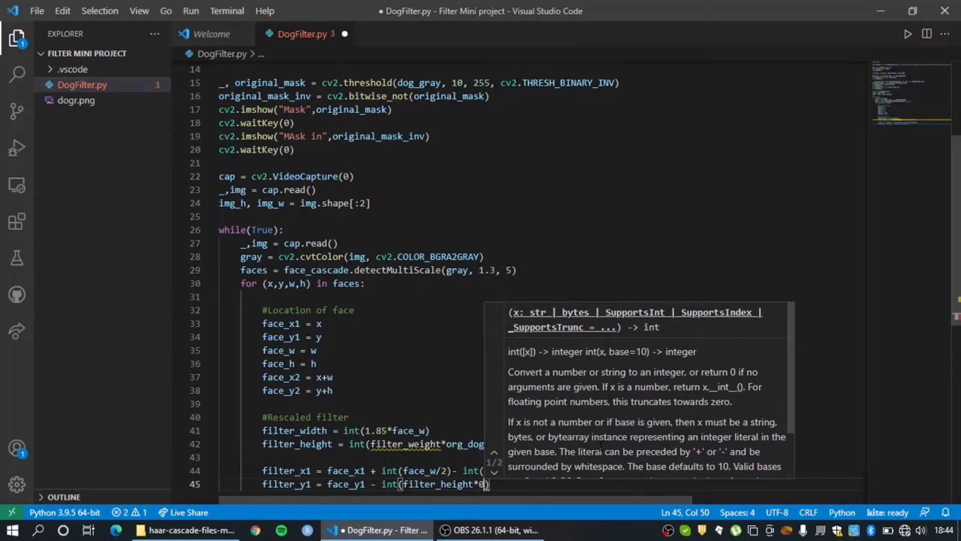
{"action": "key", "text": "Right"}
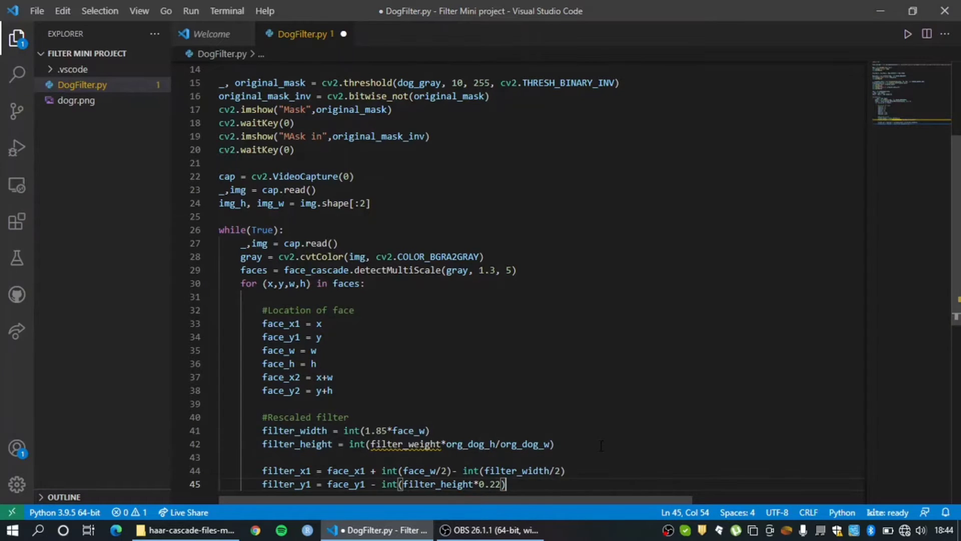
- Add filter_x2 = filter_x1 + filter_width and filter_y2 = filter_y2 + filter_height
{"action": "key", "text": "Return"}
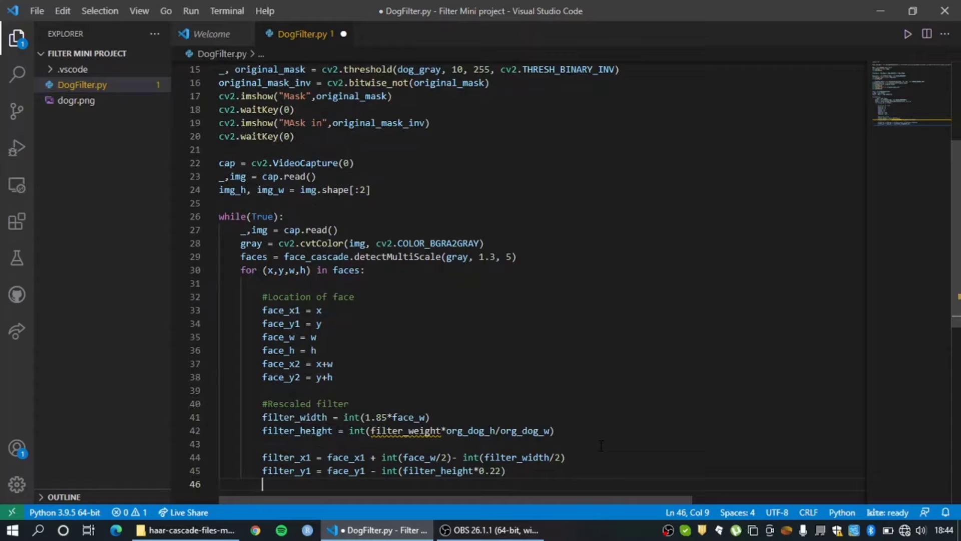
{"action": "type", "text": "filter_"}
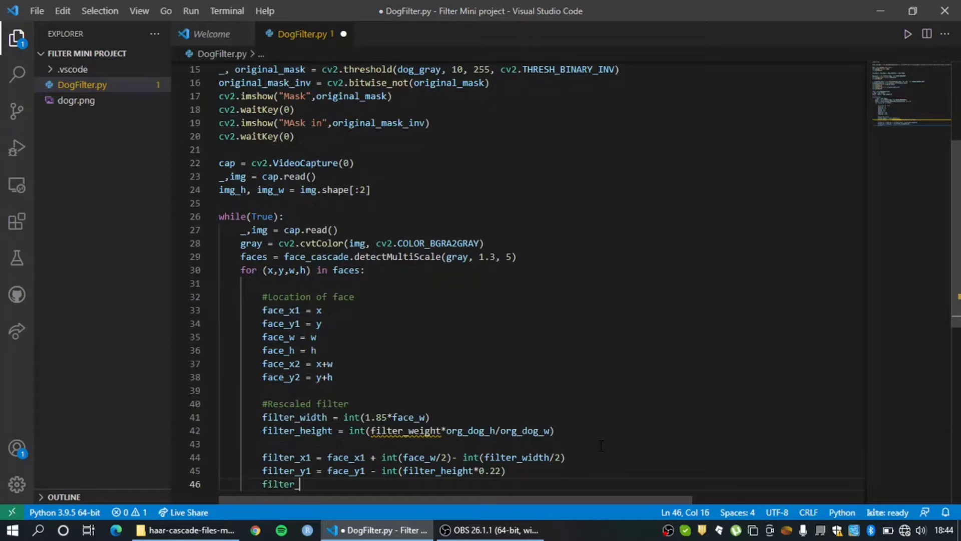
{"action": "type", "text": "x2 = "}
{"action": "type", "text": "filter"}
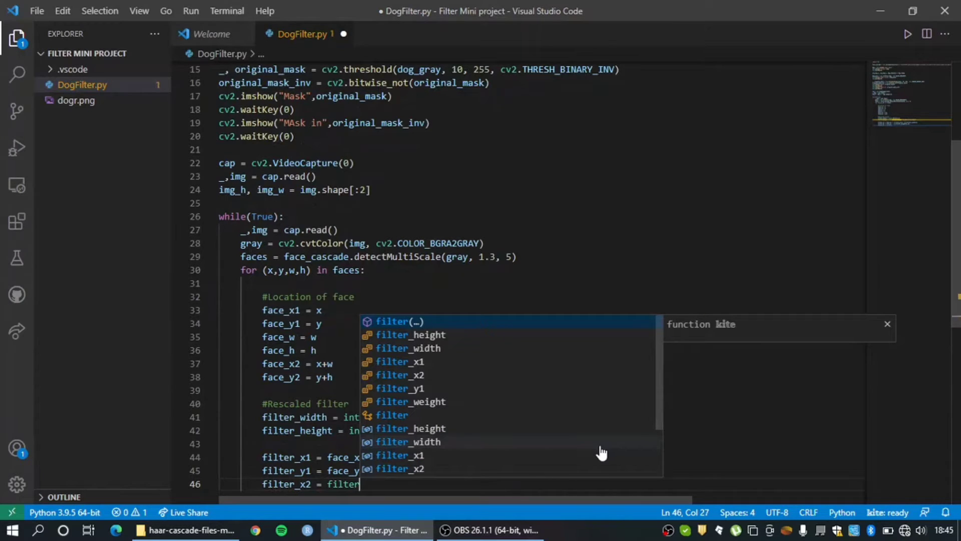
{"action": "type", "text": "_"}
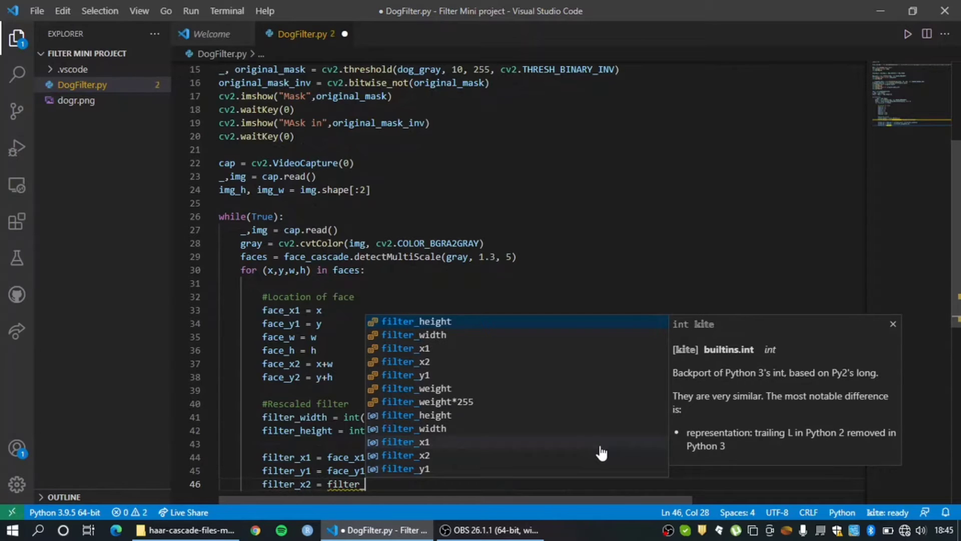
{"action": "type", "text": "x1"}
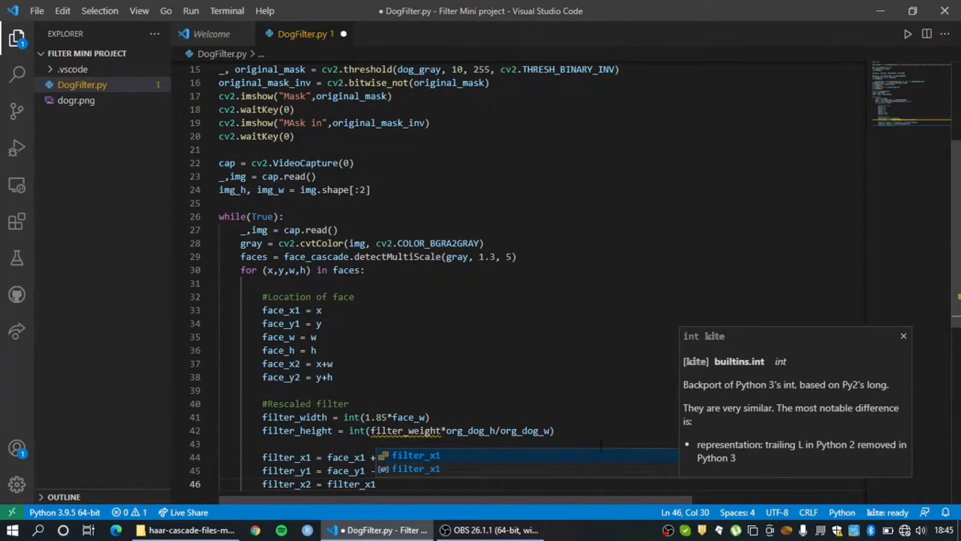
{"action": "key", "text": "Escape"}
{"action": "type", "text": "+ "}
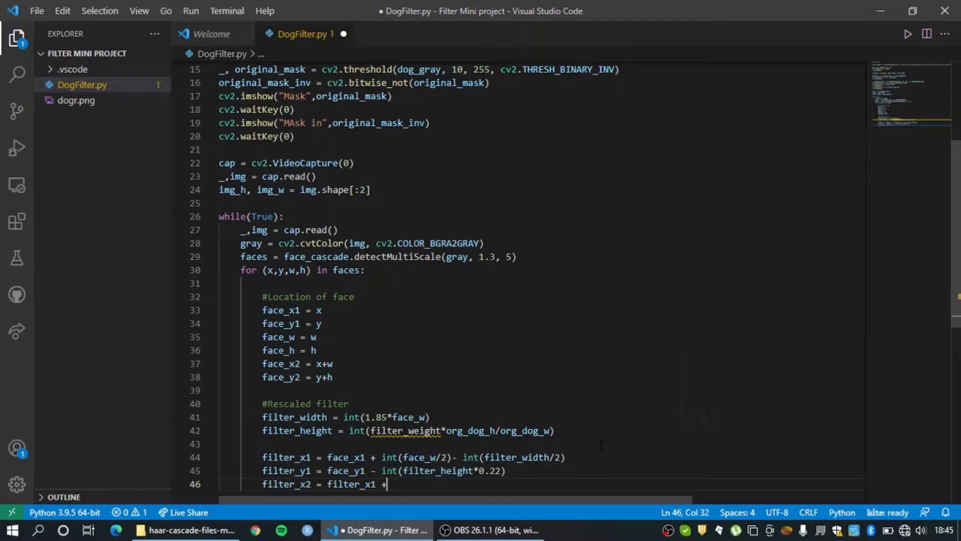
{"action": "type", "text": "filter"}
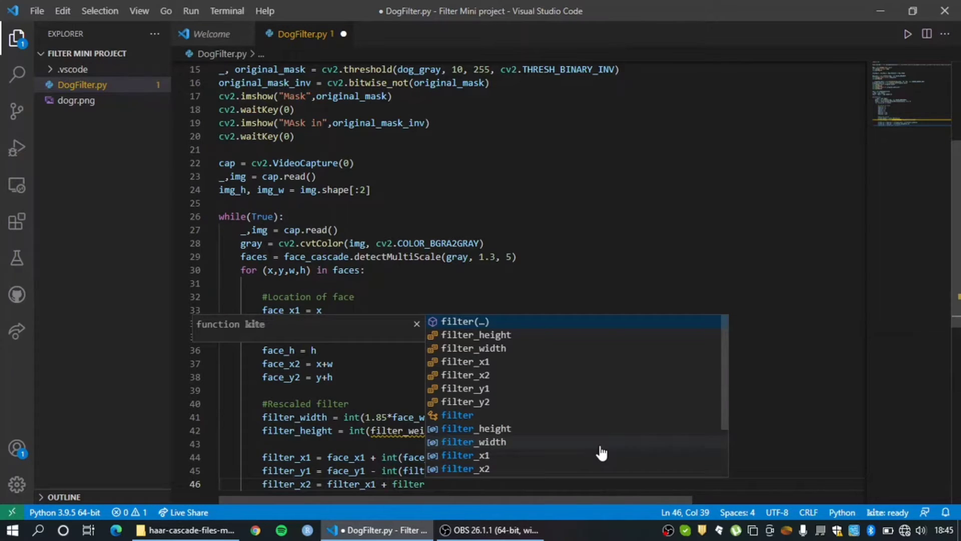
{"action": "type", "text": "_width"}
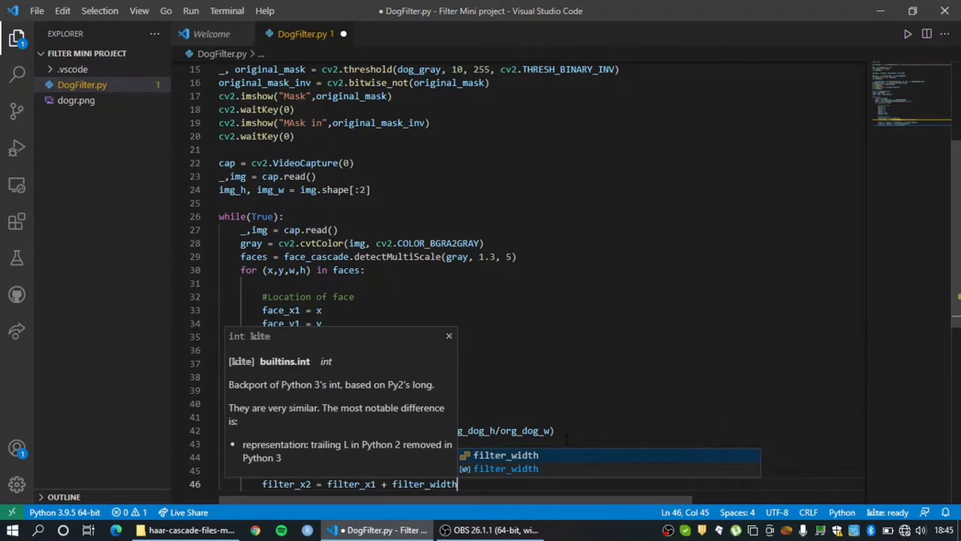
{"action": "key", "text": "Escape"}
{"action": "key", "text": "Return"}
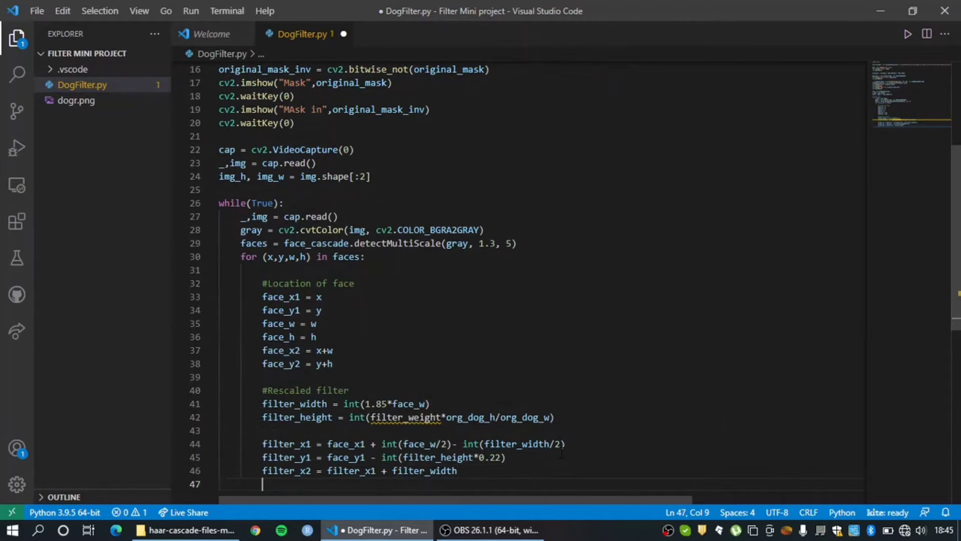
{"action": "type", "text": "filter_"}
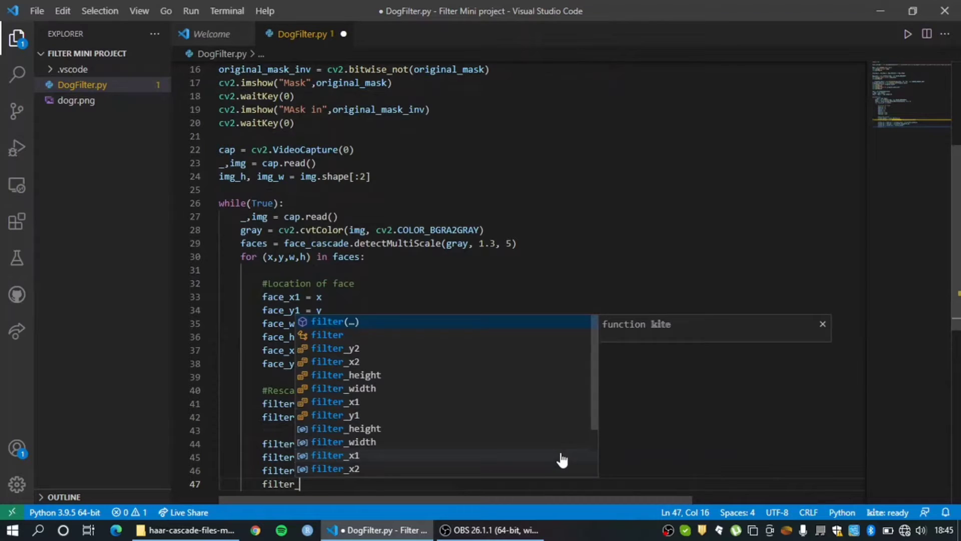
{"action": "type", "text": "y2 = "}
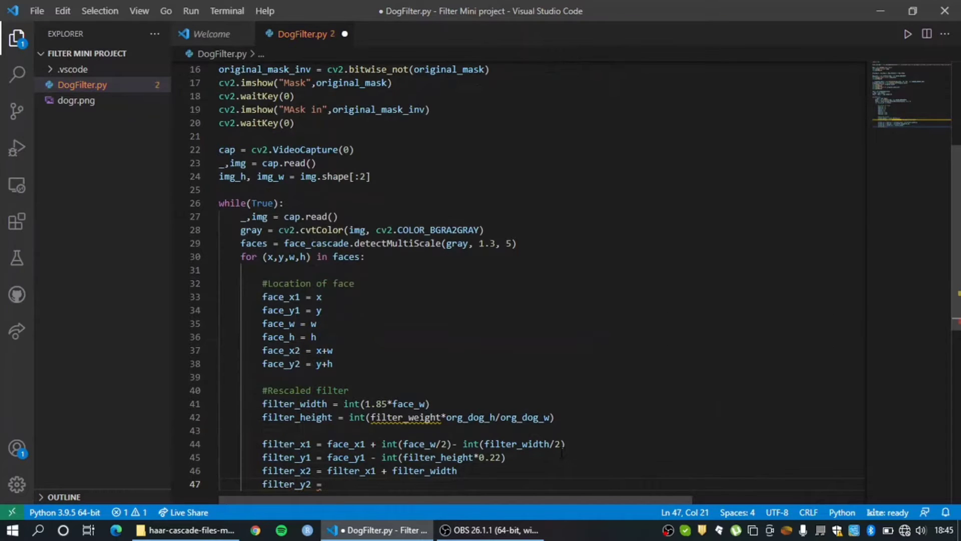
{"action": "type", "text": "filter_y"}
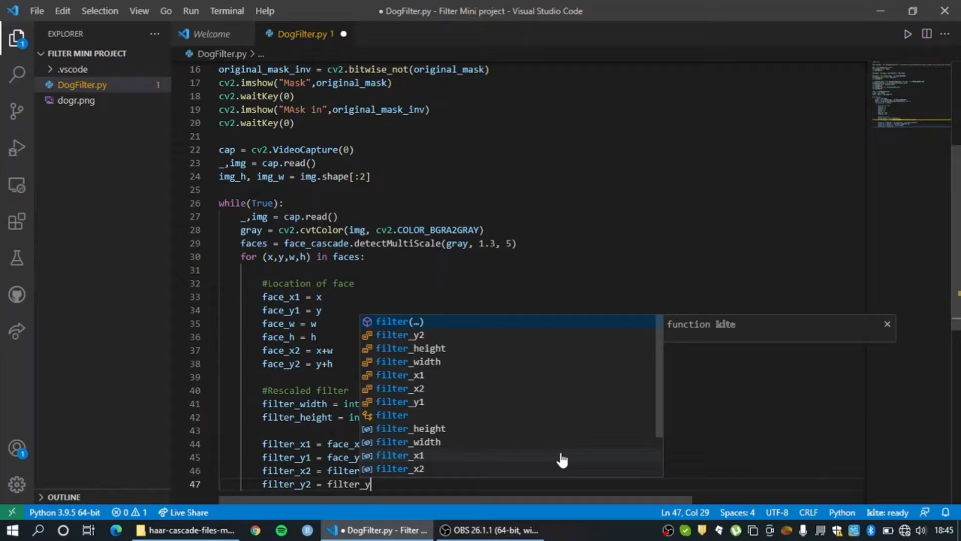
{"action": "type", "text": "2 + int"}
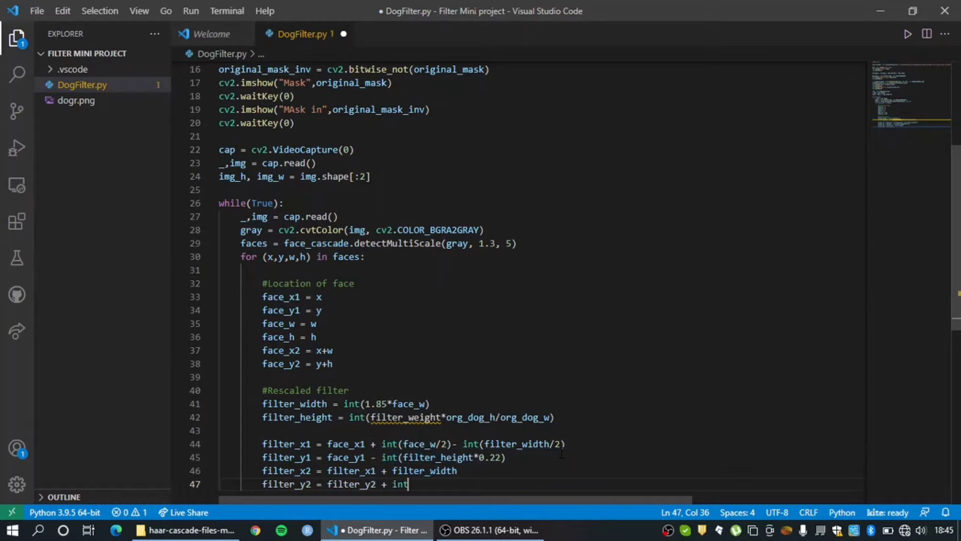
{"action": "key", "text": "BackSpace"}
{"action": "key", "text": "BackSpace"}
{"action": "key", "text": "BackSpace"}
{"action": "type", "text": "filter"}
{"action": "key", "text": "Down"}
{"action": "key", "text": "Return"}
{"action": "scroll", "coordinate": [893, 306], "scroll_direction": "down", "scroll_amount": 1}
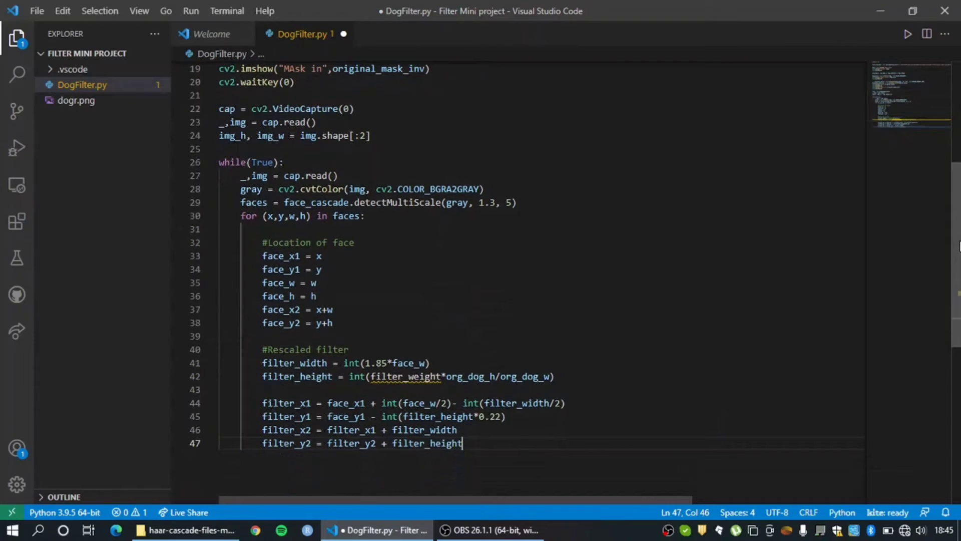
- Insert a '#Positioning the filter' comment line above filter_x1
{"action": "left_click", "coordinate": [263, 403]}
{"action": "key", "text": "Return"}
{"action": "key", "text": "Up"}
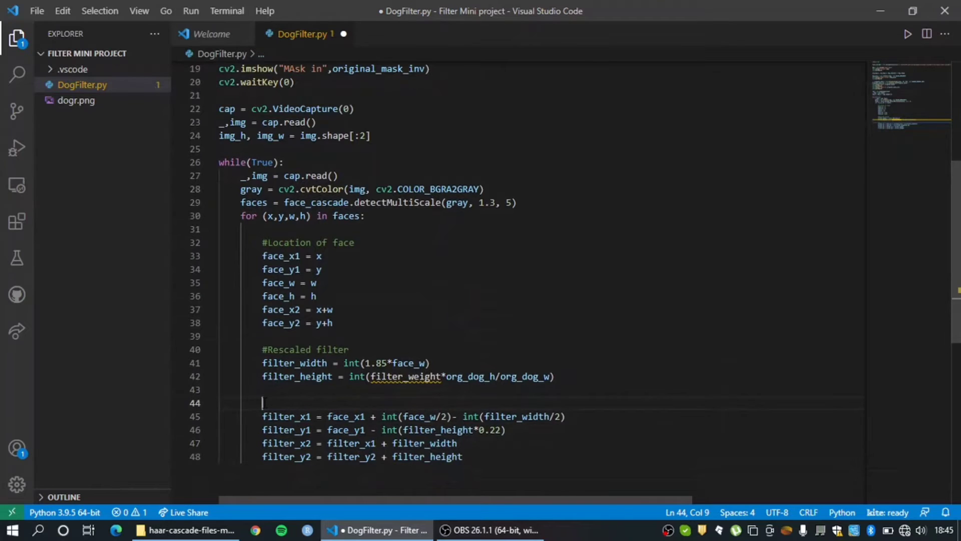
{"action": "type", "text": "#Positioning the "}
{"action": "type", "text": "file"}
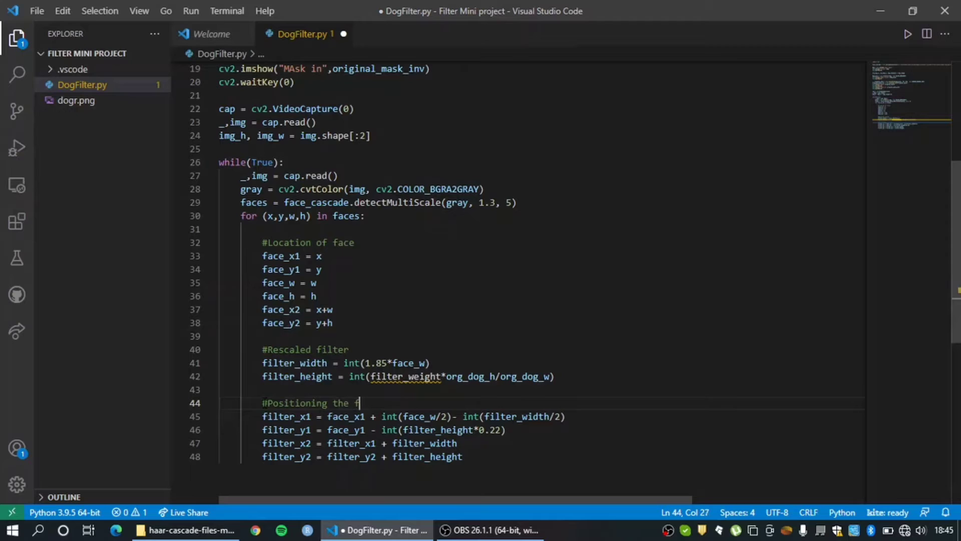
{"action": "key", "text": "BackSpace"}
{"action": "type", "text": "ter"}
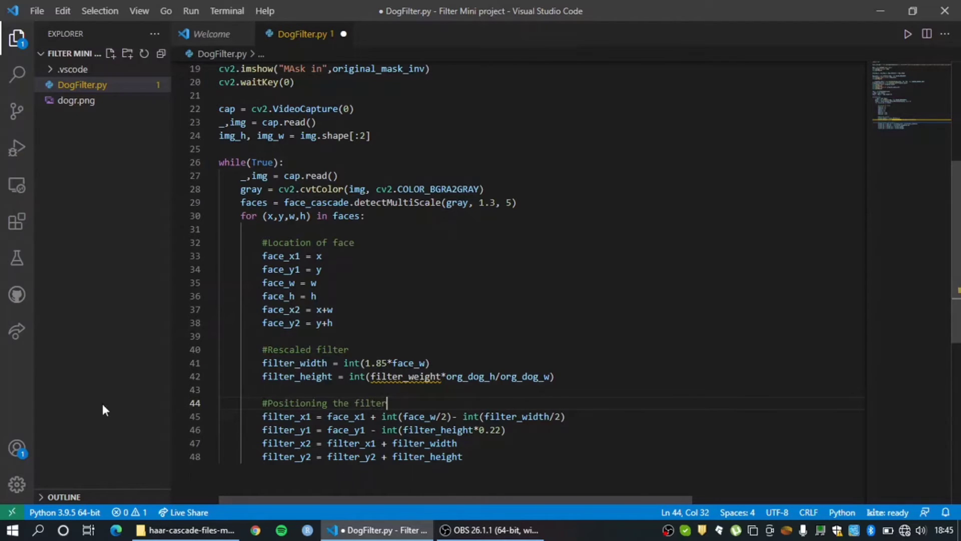
{"action": "left_click", "coordinate": [503, 468]}
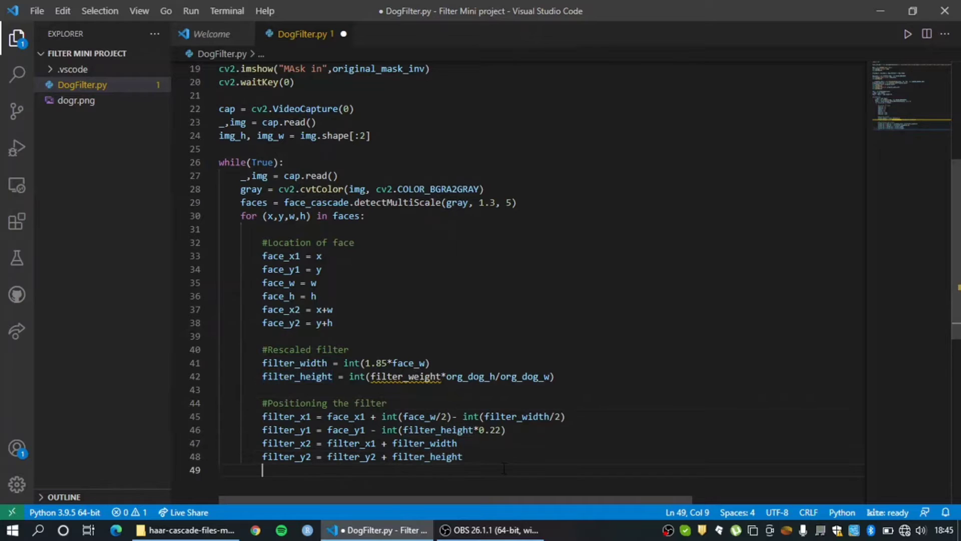
- Under a '#Check for frame' comment, add 'if filter_x1<0:' with body 'filter_x1 = 0'
{"action": "key", "text": "Return"}
{"action": "key", "text": "Return"}
{"action": "type", "text": "#Check"}
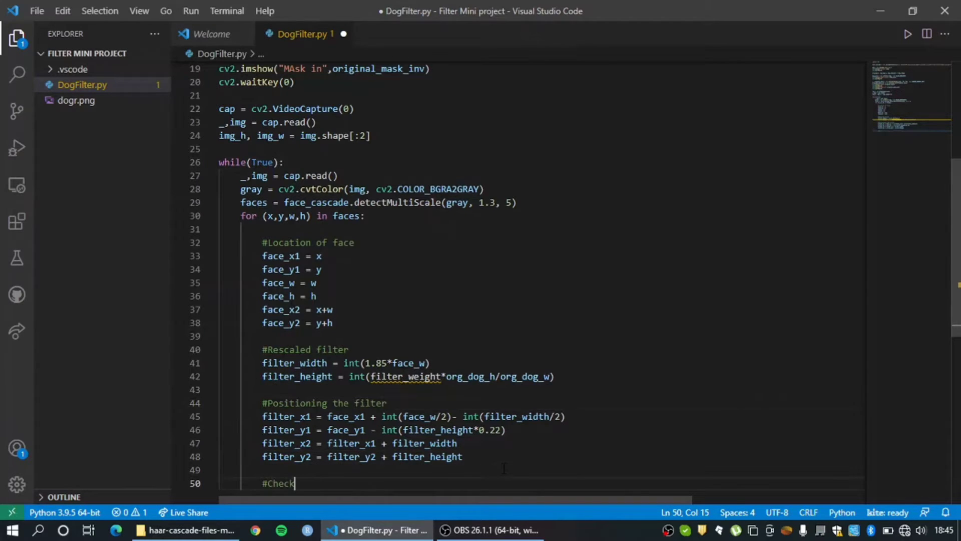
{"action": "type", "text": " for "}
{"action": "type", "text": "frame"}
{"action": "key", "text": "Return"}
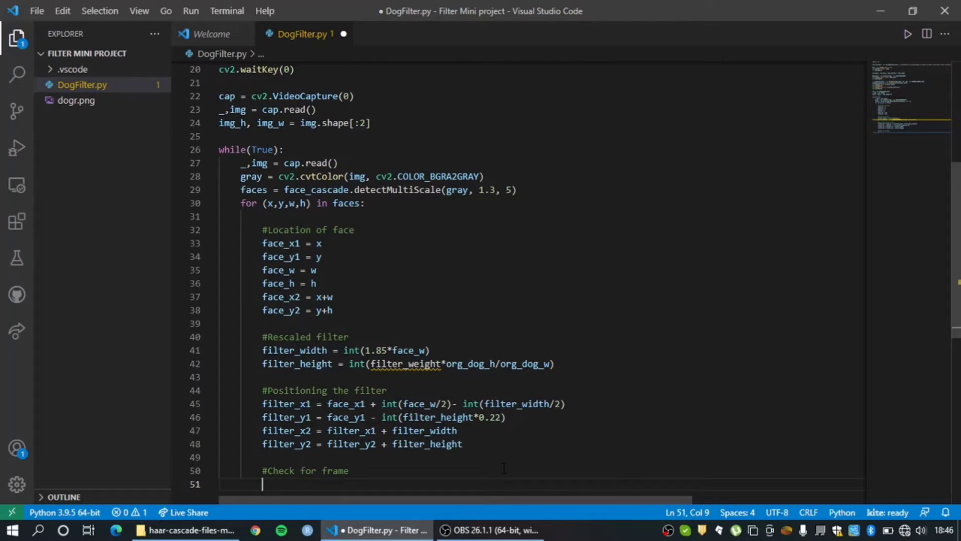
{"action": "type", "text": "if "}
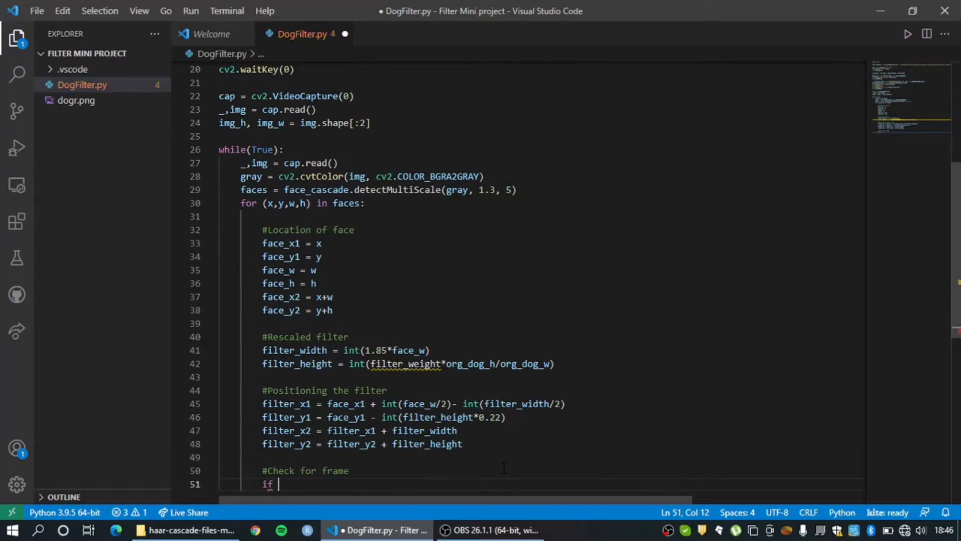
{"action": "type", "text": "filter_"}
{"action": "type", "text": "x1"}
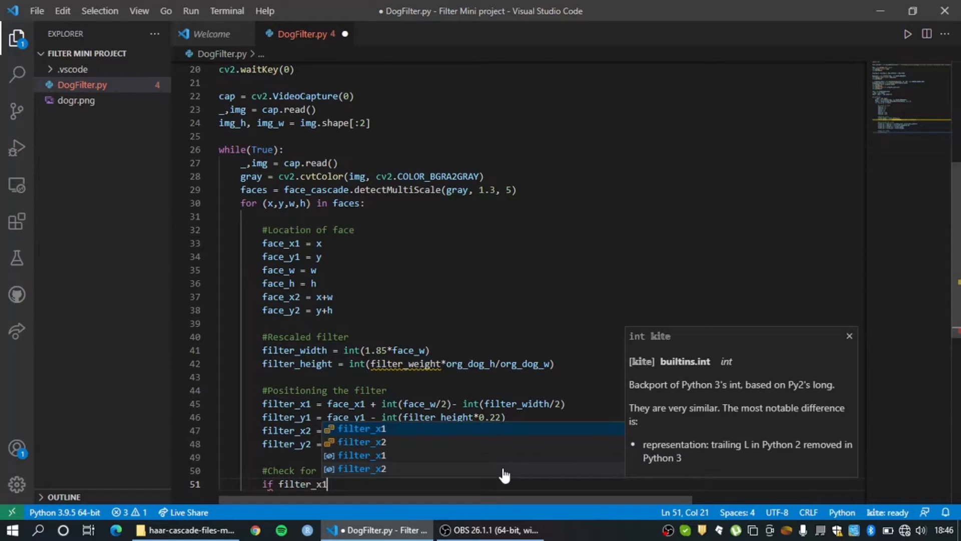
{"action": "type", "text": "<0:"}
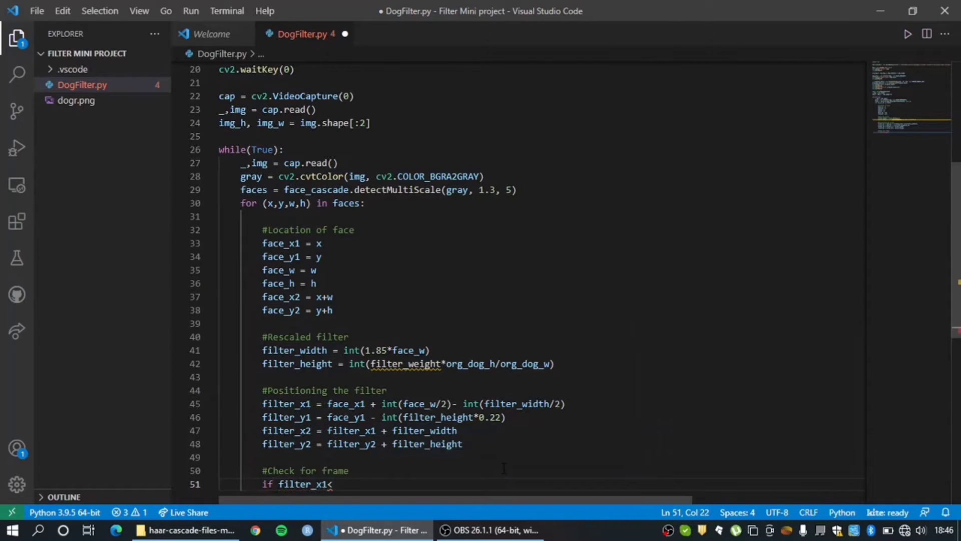
{"action": "key", "text": "Return"}
{"action": "type", "text": "fi"}
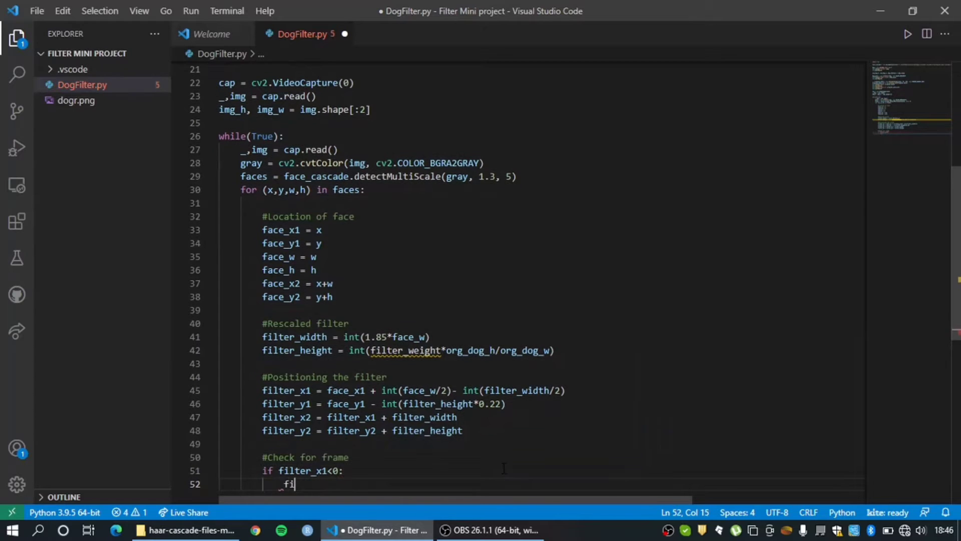
{"action": "type", "text": "lter_x"}
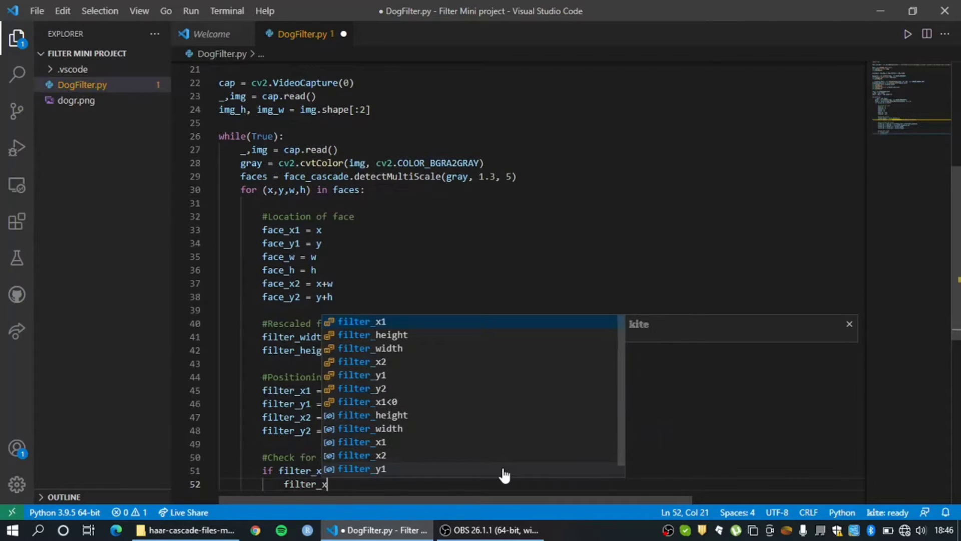
{"action": "type", "text": "1 = 0"}
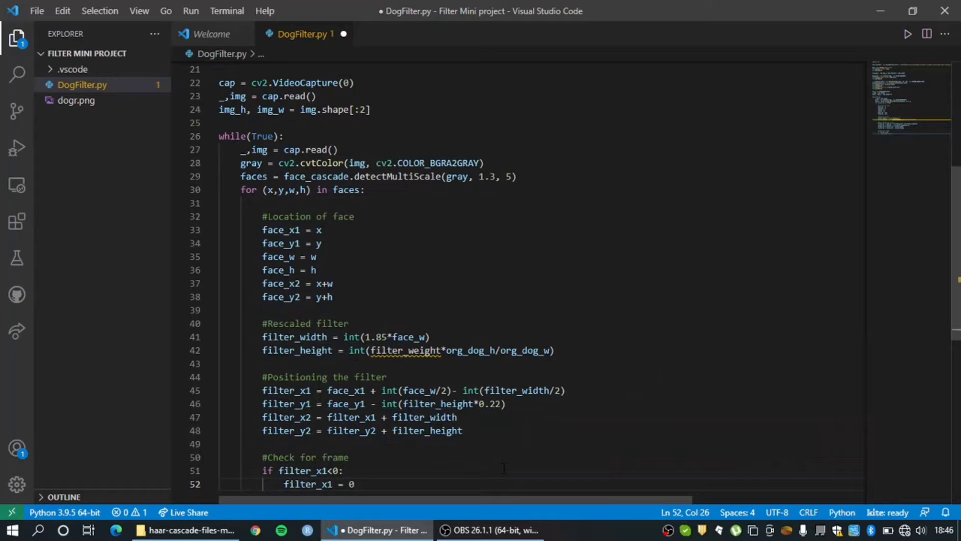
{"action": "key", "text": "shift+Up"}
{"action": "key", "text": "shift+Up"}
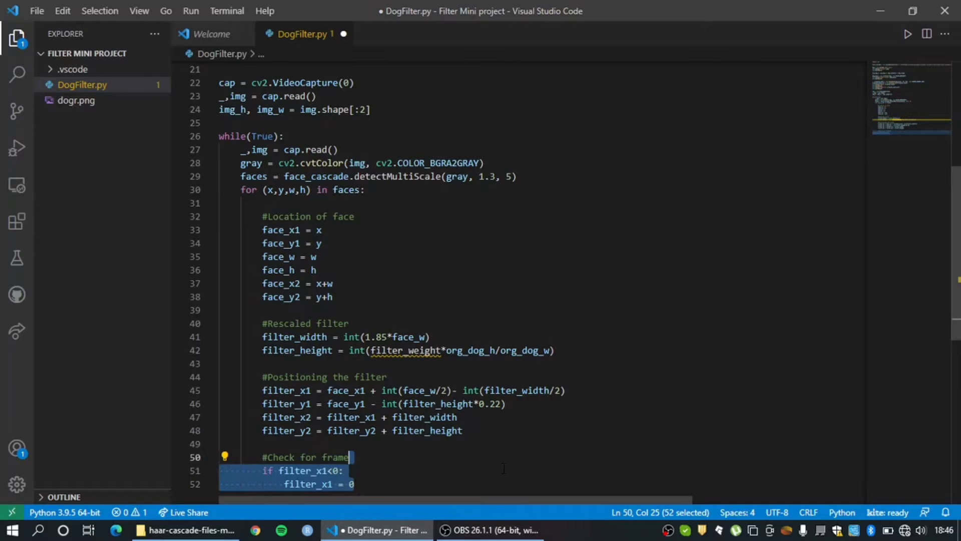
- Copy the filter_x1 if-block and paste three copies separated by blank lines
{"action": "key", "text": "Down"}
{"action": "key", "text": "End"}
{"action": "key", "text": "Return"}
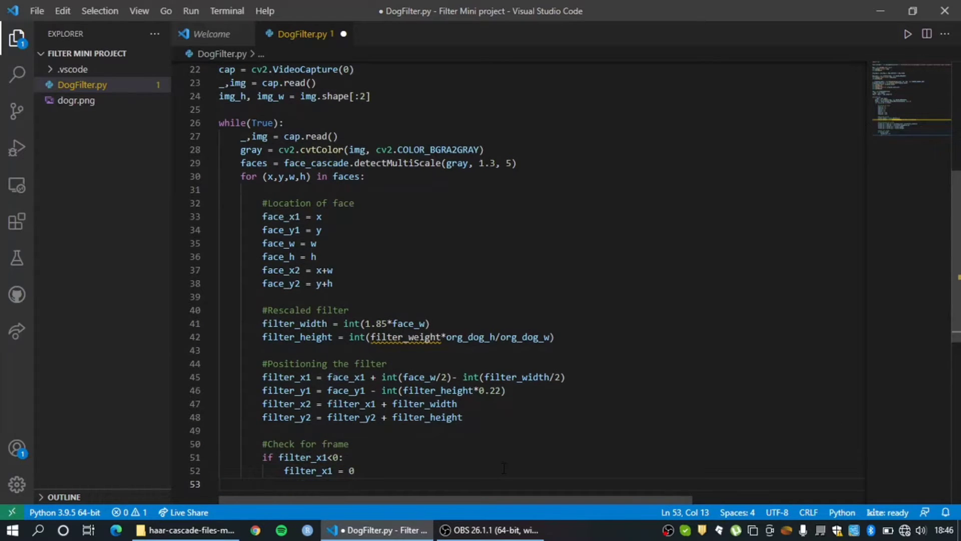
{"action": "type", "text": "if filter_x1<0:             filter_x1 = 0"}
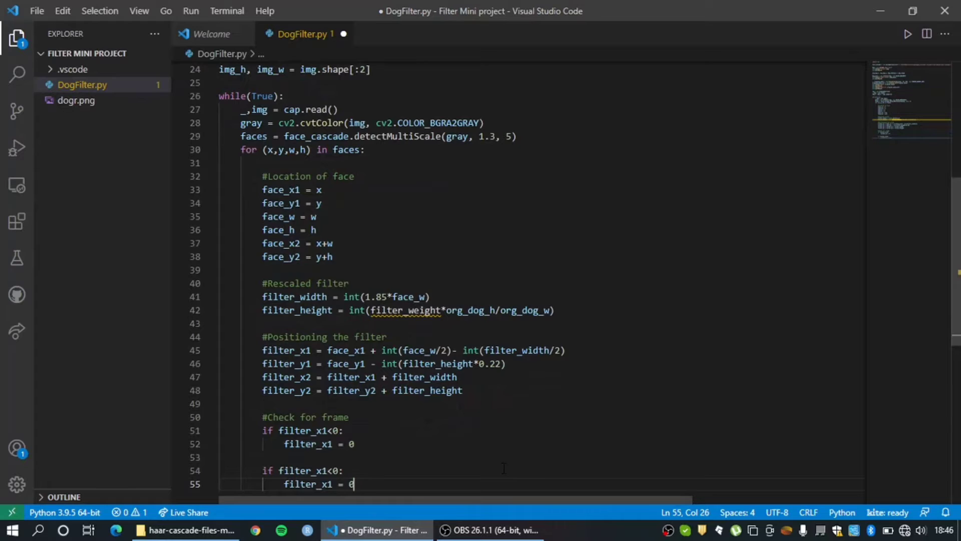
{"action": "key", "text": "Return"}
{"action": "key", "text": "Return"}
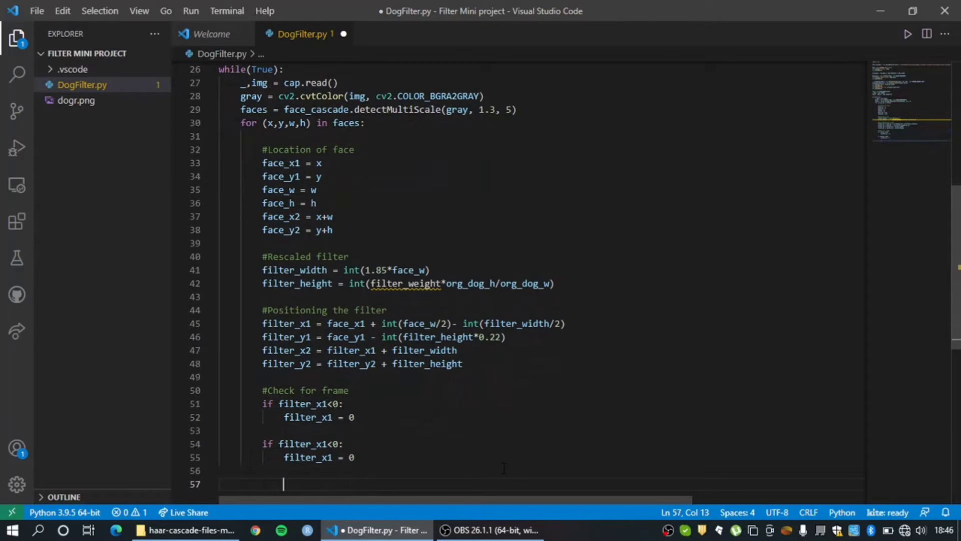
{"action": "key", "text": "BackSpace"}
{"action": "type", "text": "if filter_x1<0:             filter_x1 = 0"}
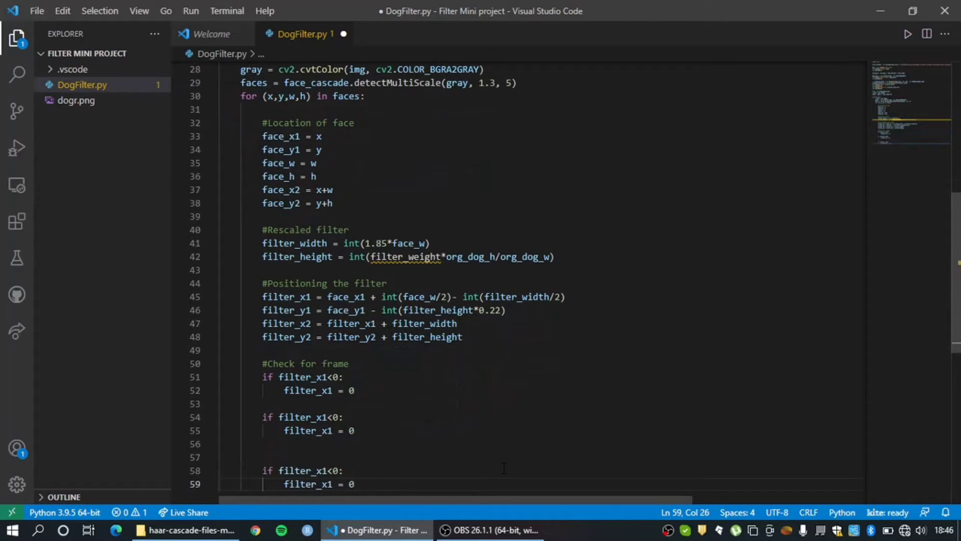
{"action": "key", "text": "Return"}
{"action": "key", "text": "Return"}
{"action": "key", "text": "BackSpace"}
{"action": "type", "text": "if filter_x1<0:             filter_x1 = 0"}
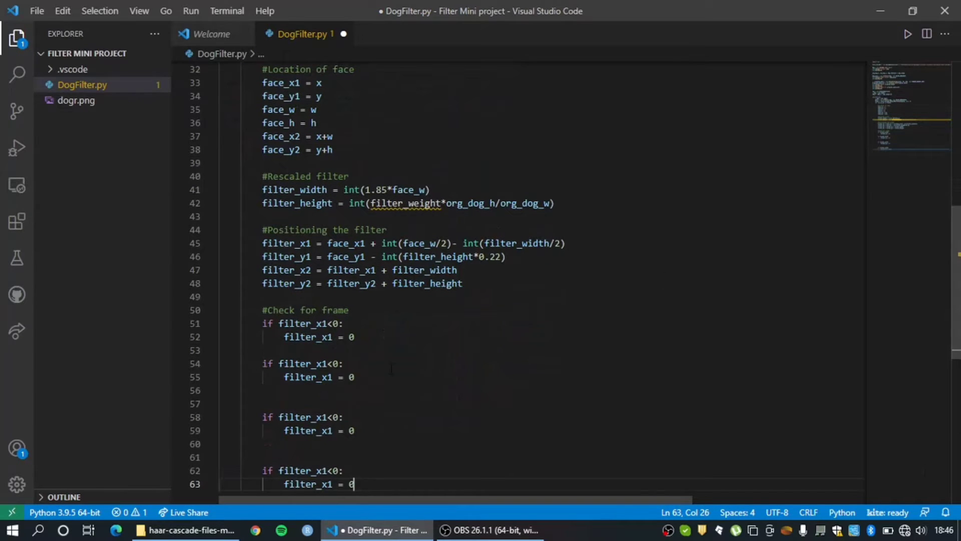
- Change the second block to check filter_y1<0 and set filter_y1 = 0
{"action": "left_click", "coordinate": [328, 364]}
{"action": "key", "text": "BackSpace"}
{"action": "key", "text": "BackSpace"}
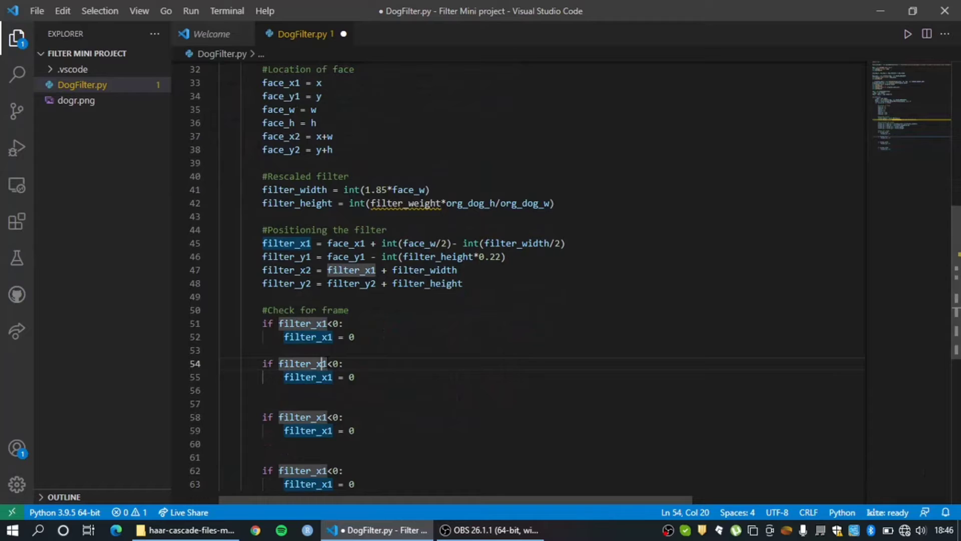
{"action": "type", "text": "y1"}
{"action": "left_click", "coordinate": [326, 377]}
{"action": "key", "text": "BackSpace"}
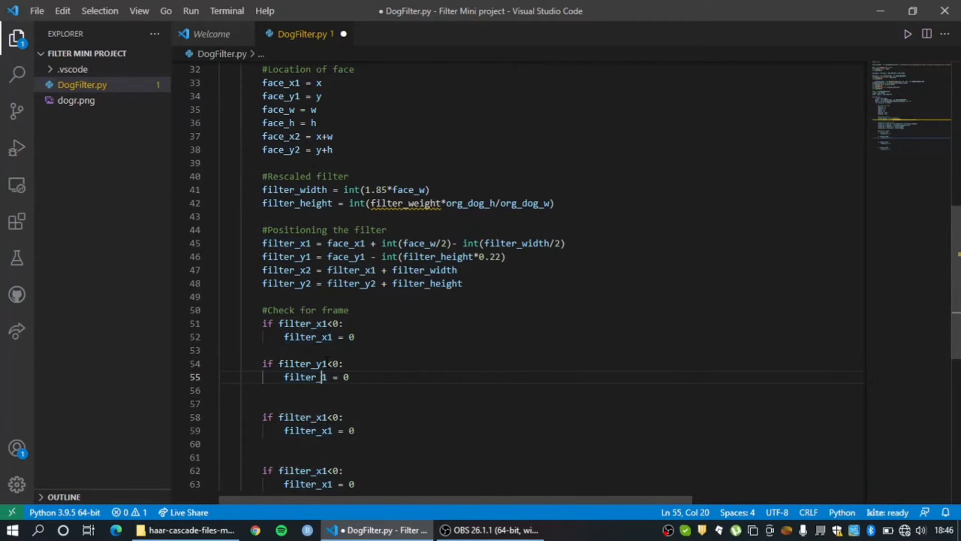
{"action": "type", "text": "y"}
- Change the third block to check filter_x2>img_w and set filter_x2 = img_w
{"action": "key", "text": "Down"}
{"action": "key", "text": "Down"}
{"action": "key", "text": "Down"}
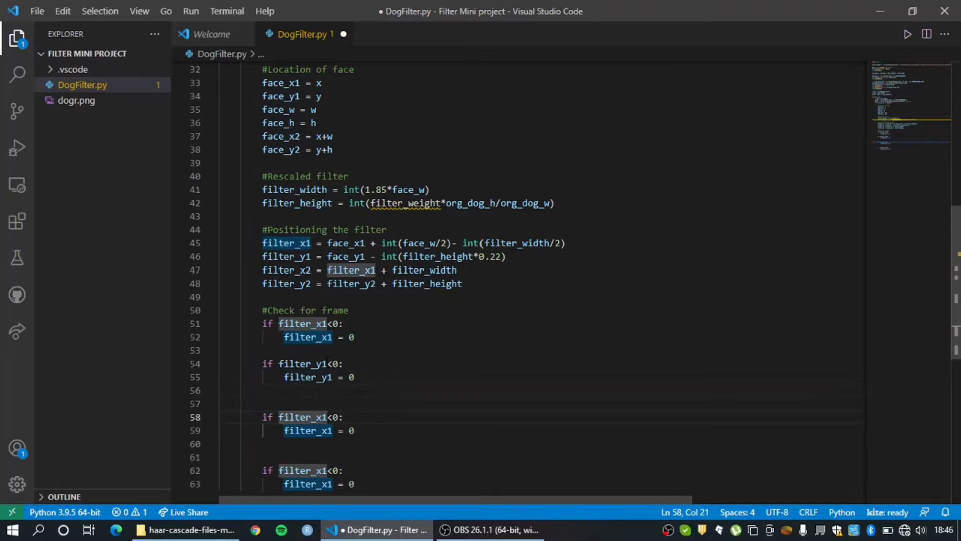
{"action": "key", "text": "BackSpace"}
{"action": "type", "text": "2"}
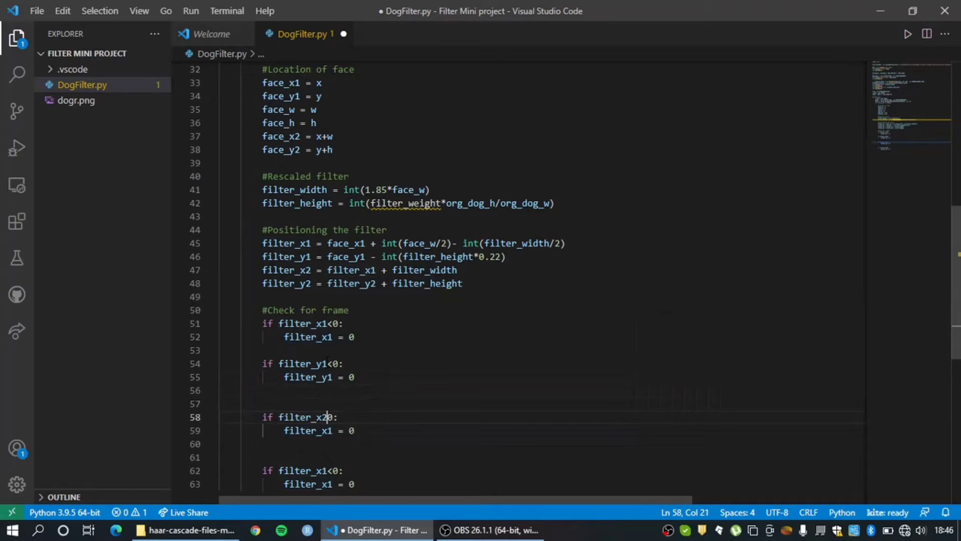
{"action": "key", "text": "BackSpace"}
{"action": "type", "text": ">"}
{"action": "type", "text": "img"}
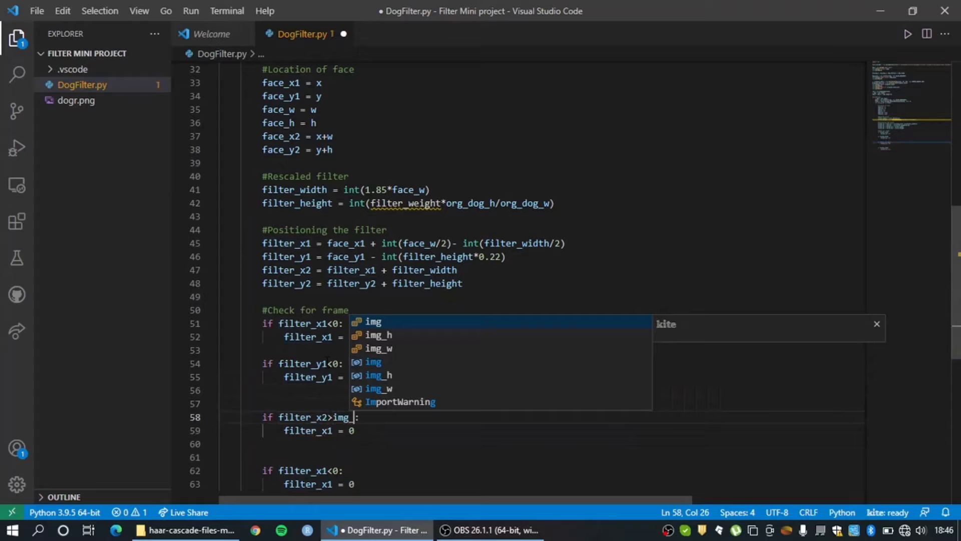
{"action": "type", "text": "_w"}
{"action": "key", "text": "Down"}
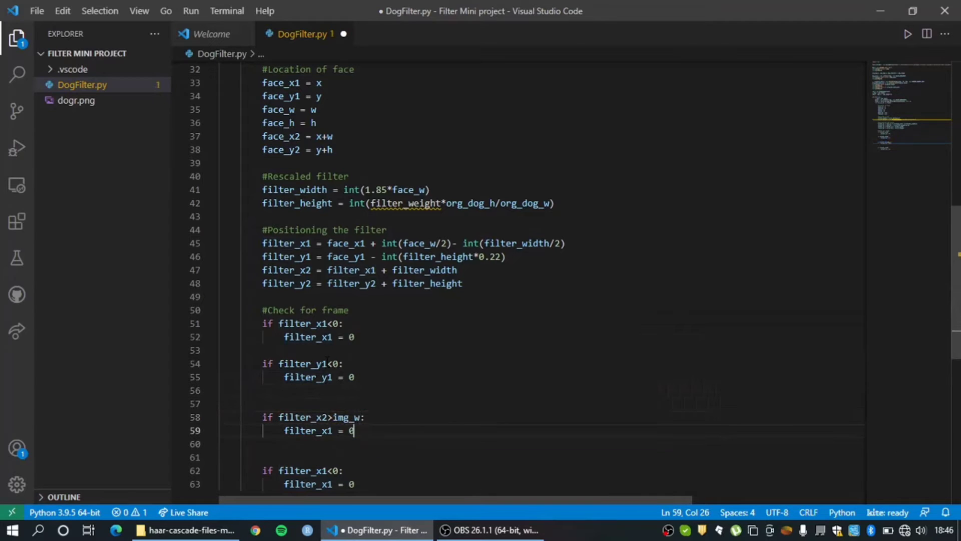
{"action": "type", "text": "img_w"}
{"action": "key", "text": "Left"}
{"action": "key", "text": "Left"}
{"action": "key", "text": "Left"}
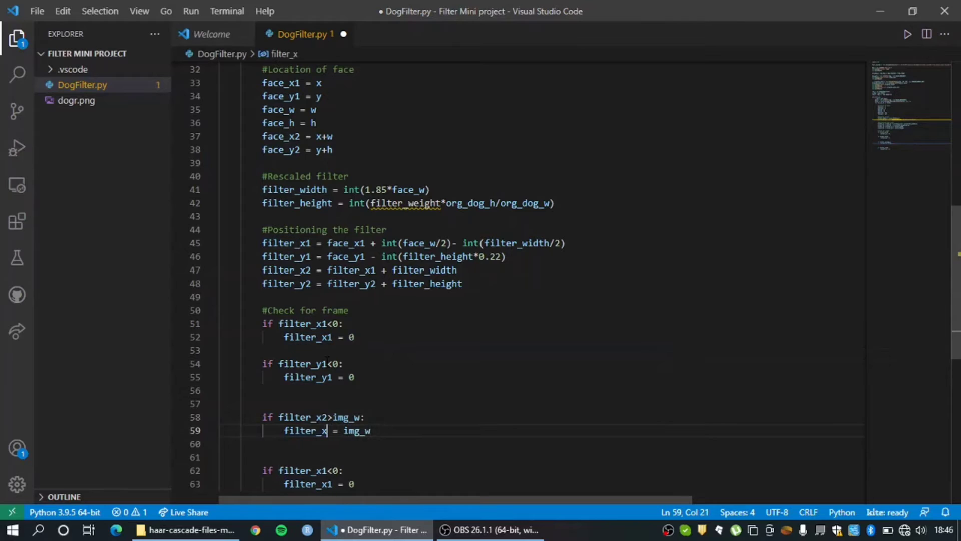
{"action": "key", "text": "BackSpace"}
{"action": "type", "text": "2"}
- Change the fourth block to check filter_y2<img_h and set filter_y2 = img_h
{"action": "key", "text": "Escape"}
{"action": "key", "text": "Down"}
{"action": "key", "text": "Down"}
{"action": "key", "text": "Down"}
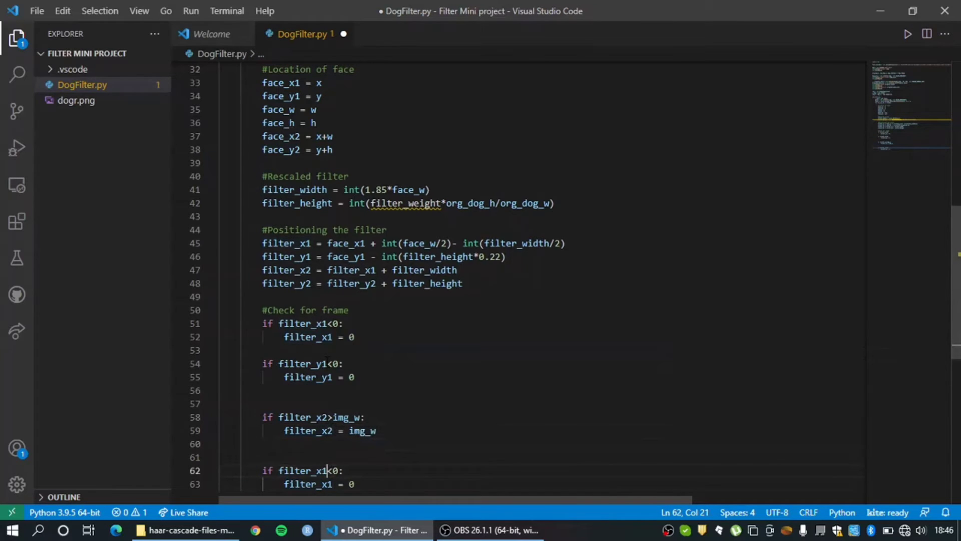
{"action": "key", "text": "BackSpace"}
{"action": "key", "text": "BackSpace"}
{"action": "type", "text": "y2"}
{"action": "key", "text": "Escape"}
{"action": "key", "text": "Right"}
{"action": "key", "text": "BackSpace"}
{"action": "type", "text": "img_h"}
{"action": "key", "text": "Escape"}
{"action": "key", "text": "Down"}
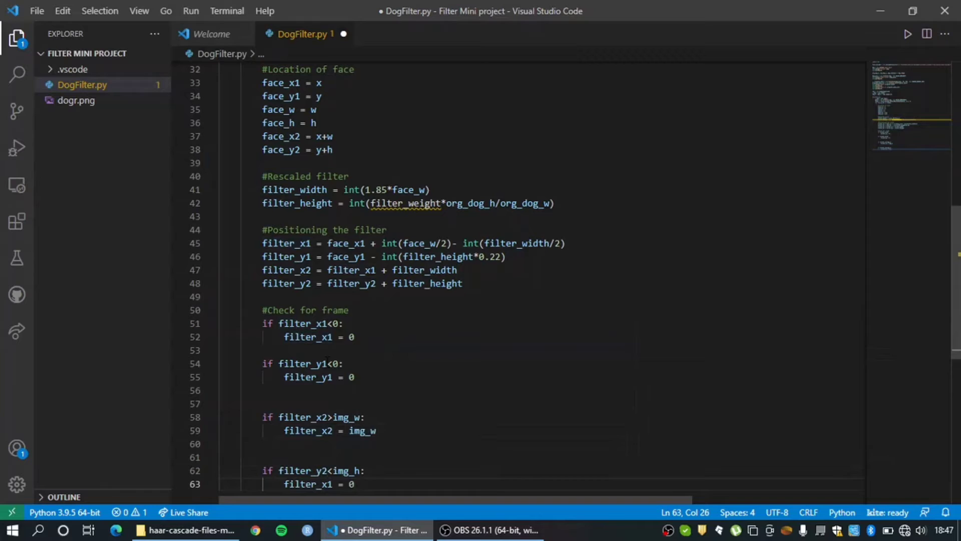
{"action": "key", "text": "BackSpace"}
{"action": "type", "text": "img_h"}
{"action": "left_click", "coordinate": [329, 484]}
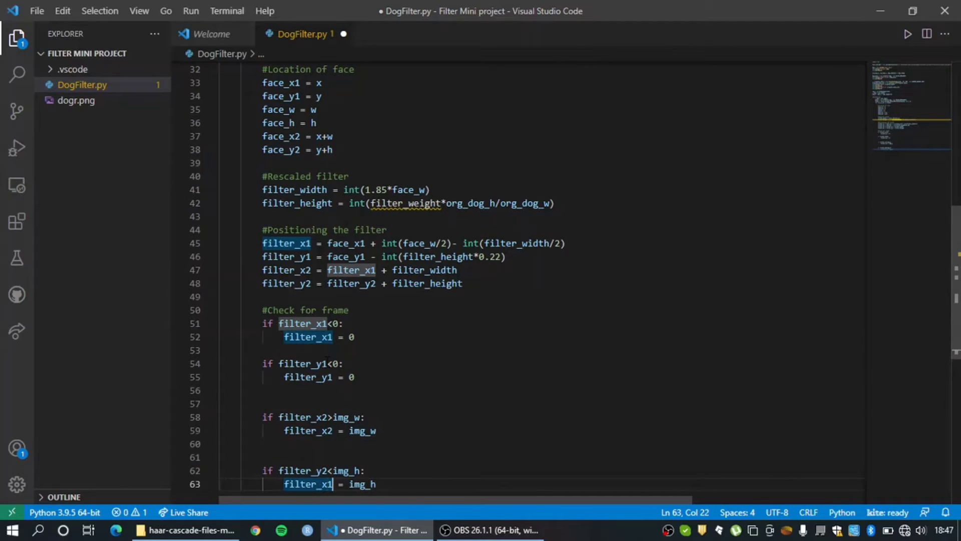
{"action": "key", "text": "Delete"}
{"action": "type", "text": "2"}
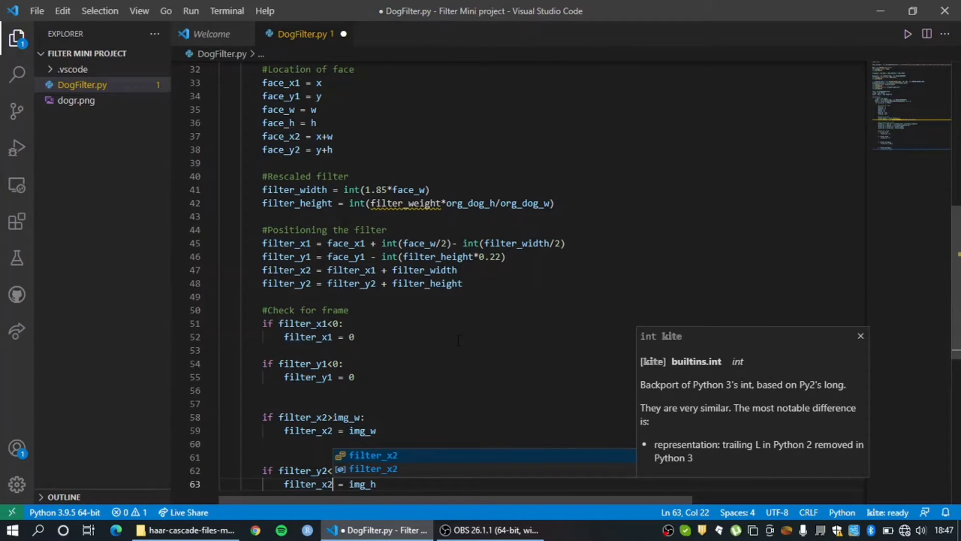
{"action": "key", "text": "BackSpace"}
{"action": "key", "text": "BackSpace"}
{"action": "type", "text": "y2"}
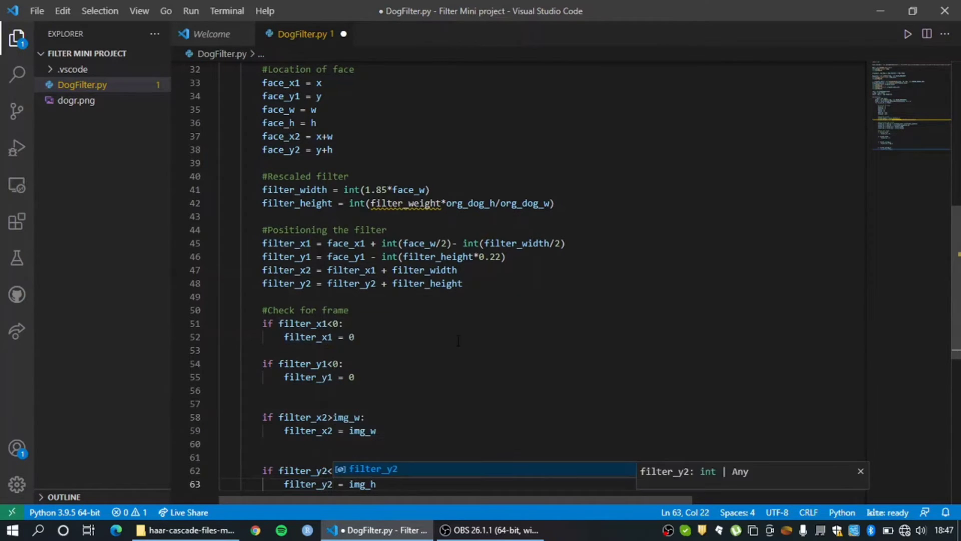
{"action": "left_click", "coordinate": [449, 404]}
{"action": "scroll", "coordinate": [955, 287], "scroll_direction": "down", "scroll_amount": 2}
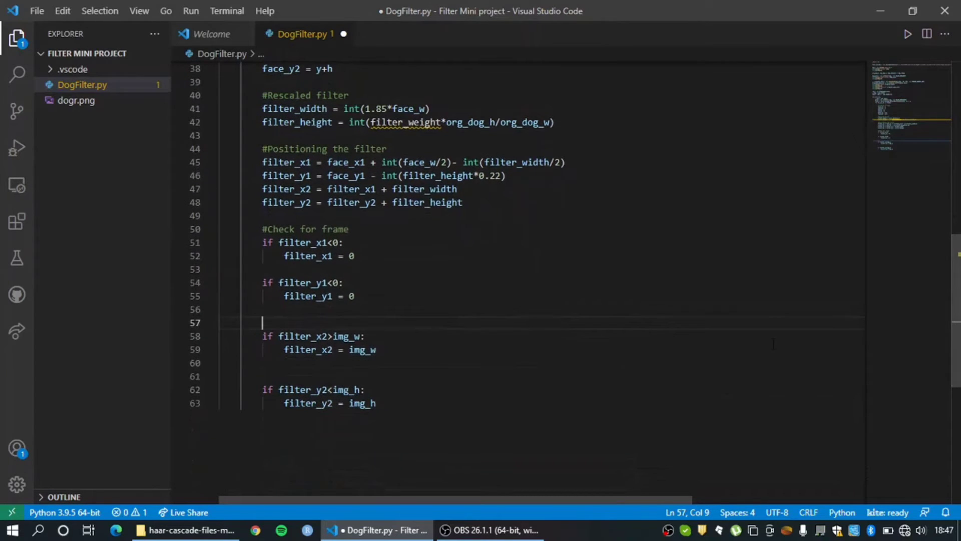
- Inside the filter_y2 check, type filter_width = filter_x2 - filter_x1 and start filter_height
{"action": "left_click", "coordinate": [395, 404]}
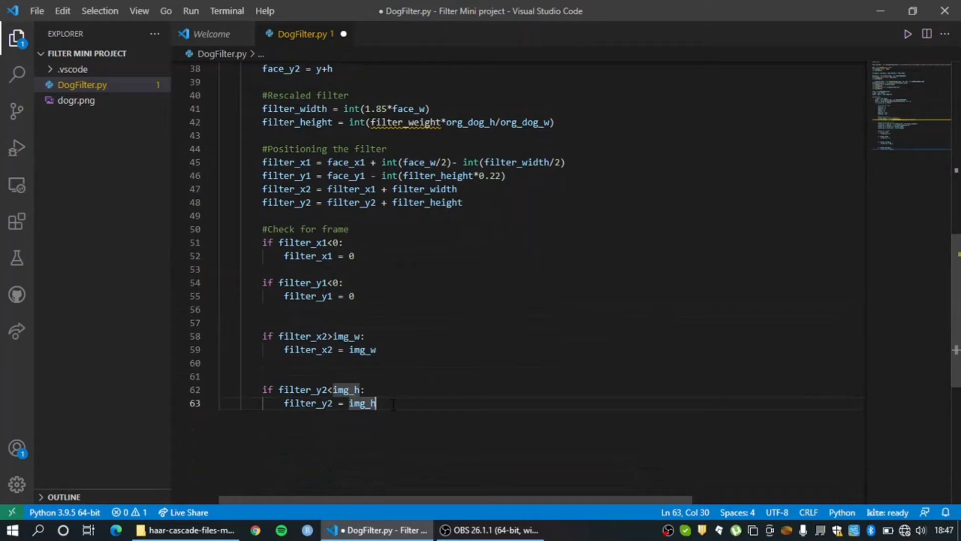
{"action": "key", "text": "Return"}
{"action": "type", "text": "filter"}
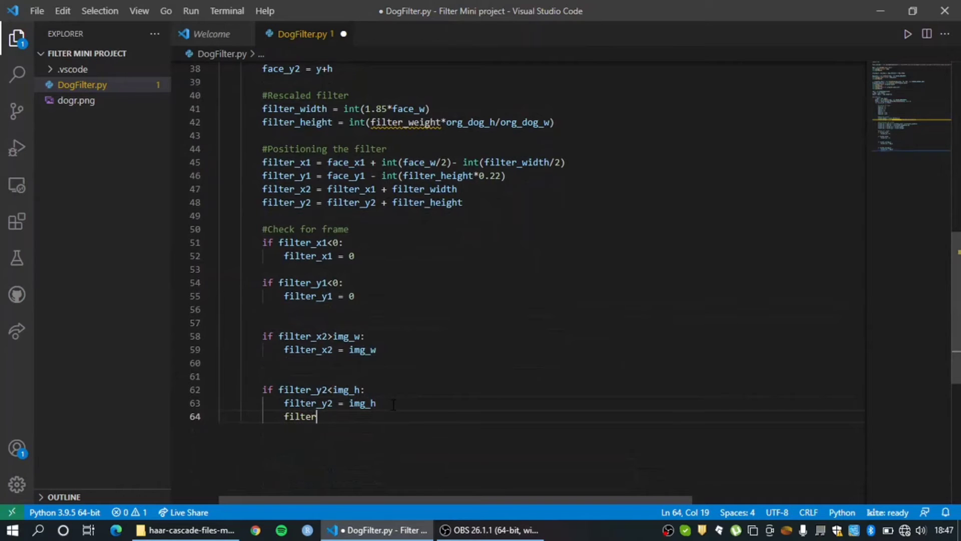
{"action": "type", "text": "_width "}
{"action": "type", "text": "= filter"}
{"action": "type", "text": "_"}
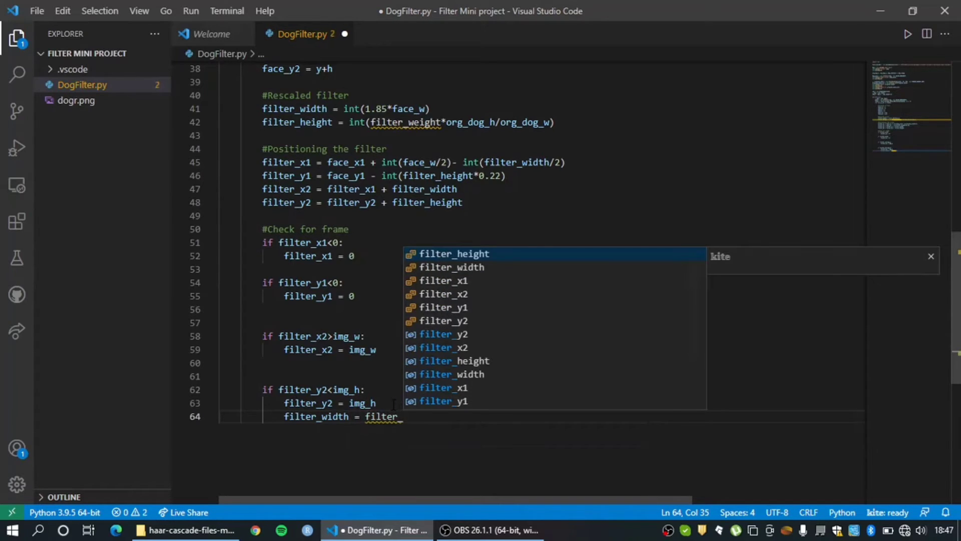
{"action": "type", "text": "x2"}
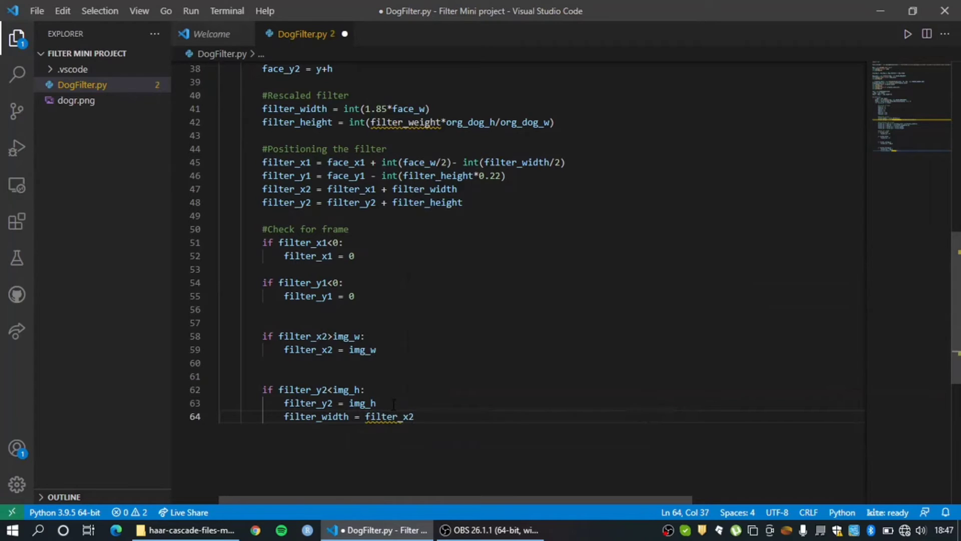
{"action": "type", "text": " - filter_"}
{"action": "type", "text": "x1"}
{"action": "key", "text": "Return"}
{"action": "type", "text": "filte"}
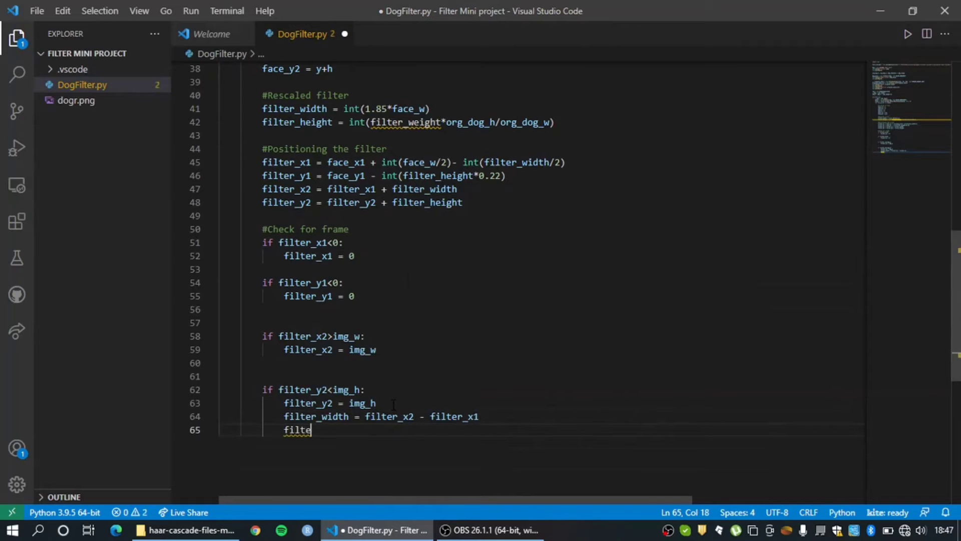
{"action": "type", "text": "r"}
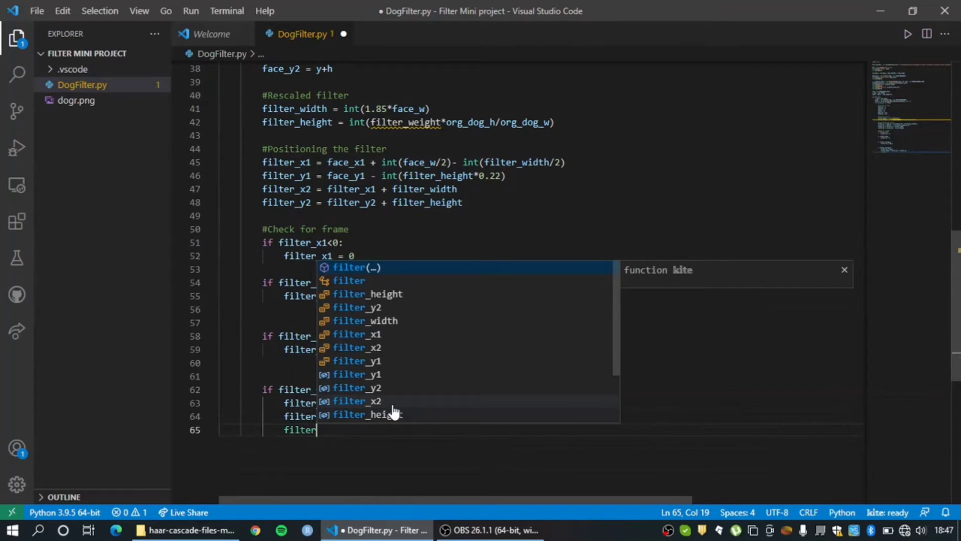
{"action": "left_click", "coordinate": [368, 414]}
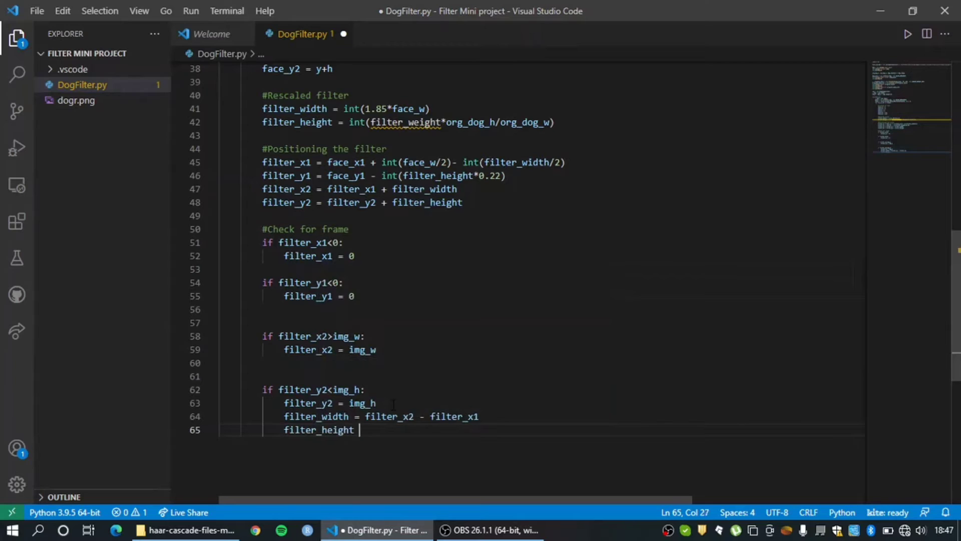
{"action": "type", "text": "= filter"}
{"action": "type", "text": "_y2"}
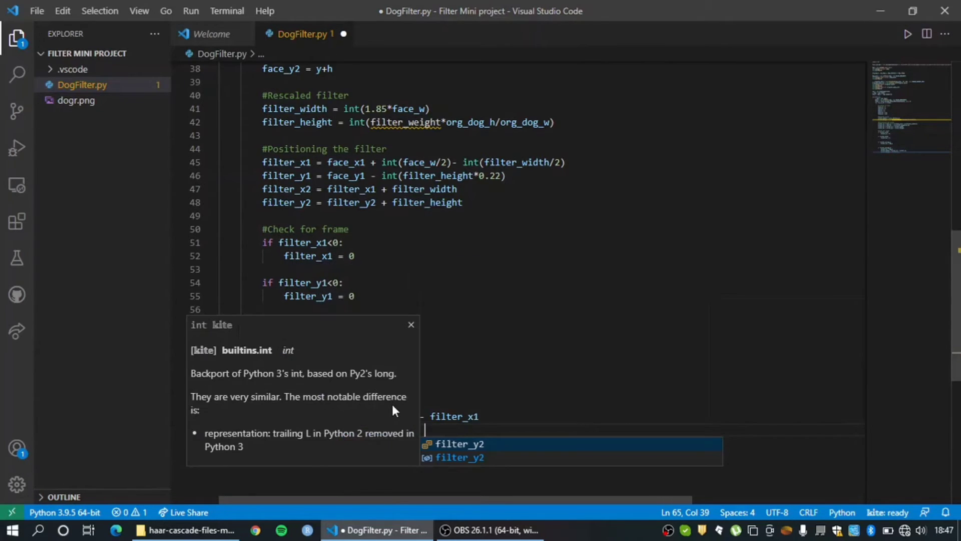
{"action": "type", "text": " - filter_"}
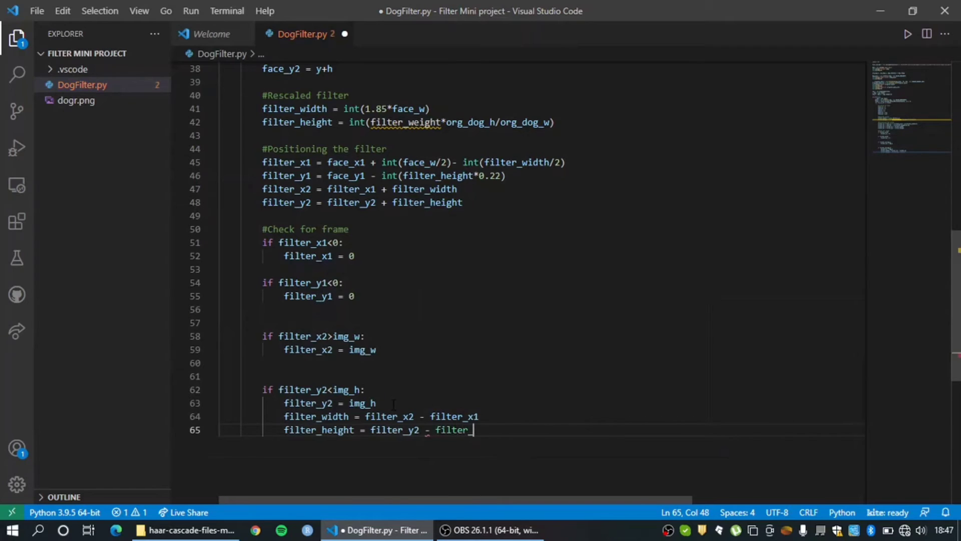
{"action": "type", "text": "y1"}
- Cut the width and height lines from the filter_y2 check and open unindented blank lines
{"action": "left_click_drag", "start_coordinate": [284, 416], "coordinate": [487, 432]}
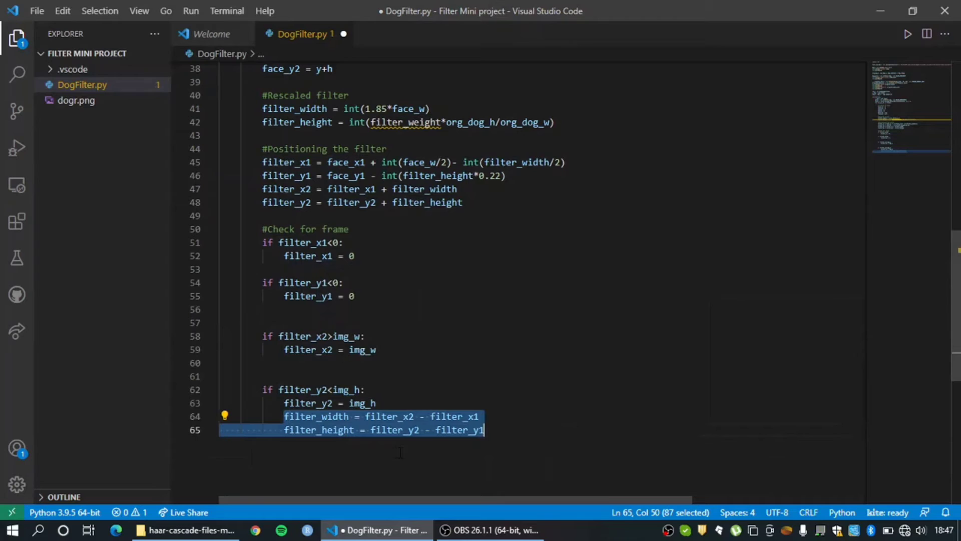
{"action": "key", "text": "ctrl+x"}
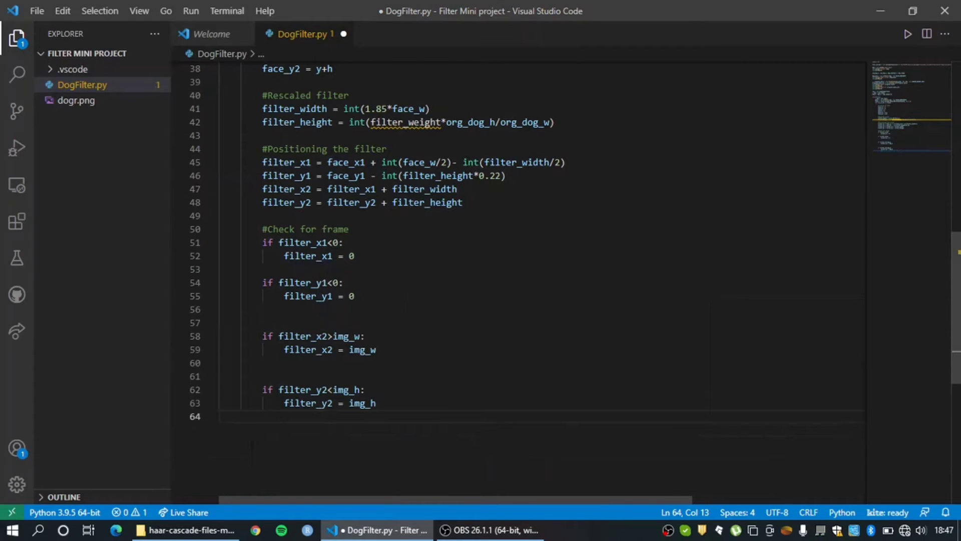
{"action": "key", "text": "Return"}
{"action": "key", "text": "BackSpace"}
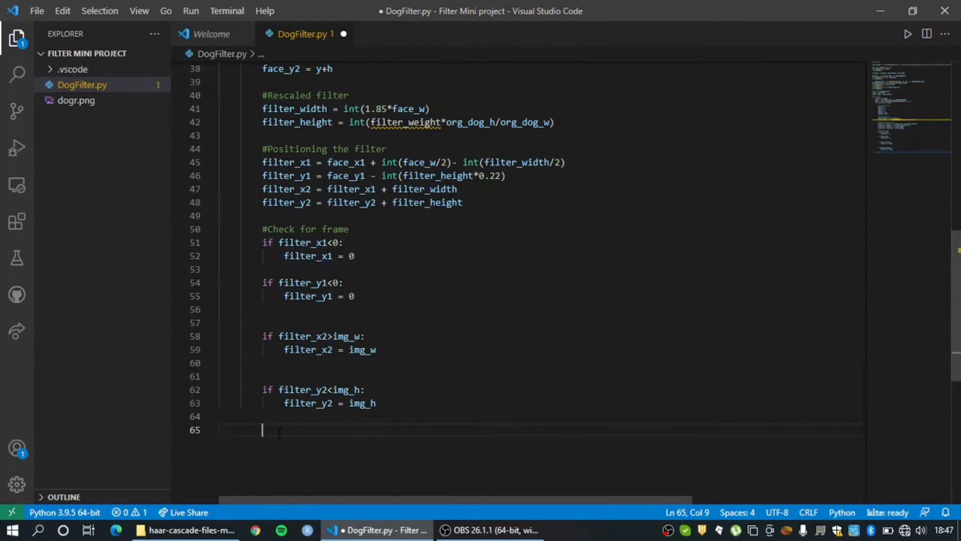
{"action": "key", "text": "Return"}
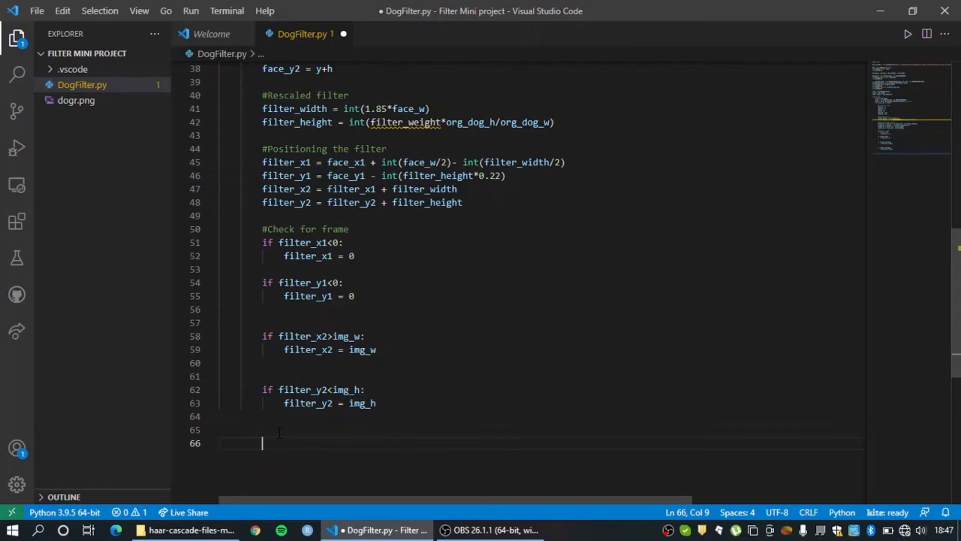
{"action": "key", "text": "ctrl+z"}
{"action": "key", "text": "ctrl+z"}
{"action": "key", "text": "Return"}
{"action": "key", "text": "BackSpace"}
{"action": "key", "text": "BackSpace"}
{"action": "left_click", "coordinate": [273, 417]}
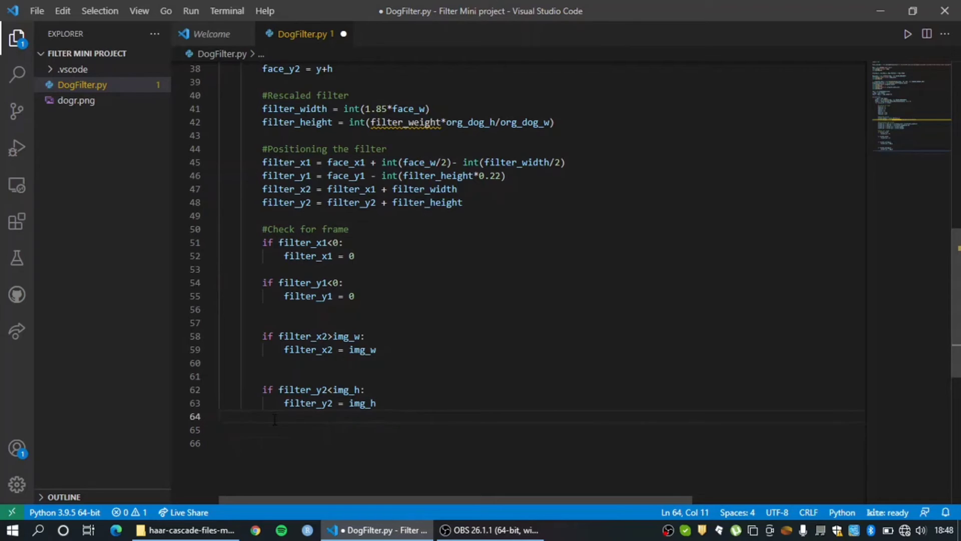
{"action": "key", "text": "Return"}
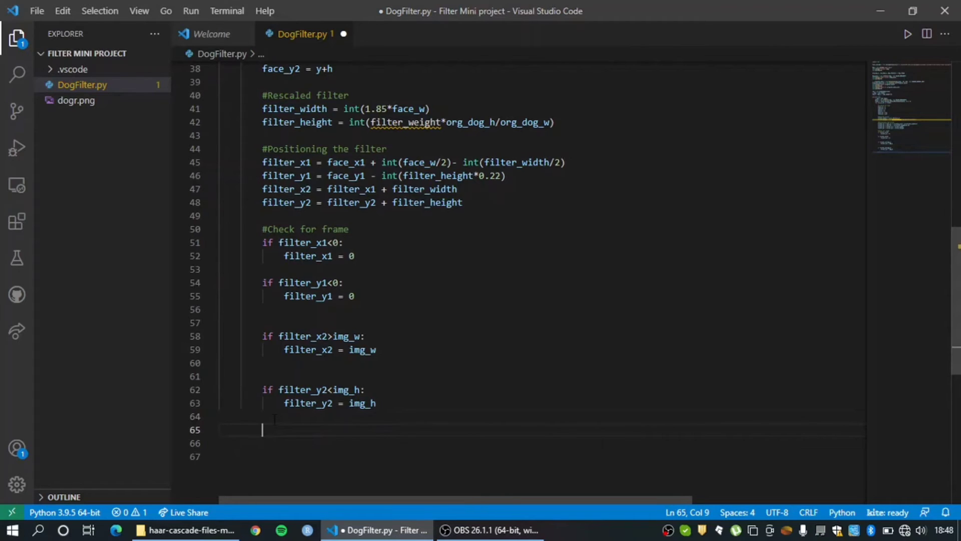
{"action": "type", "text": "filter_w"}
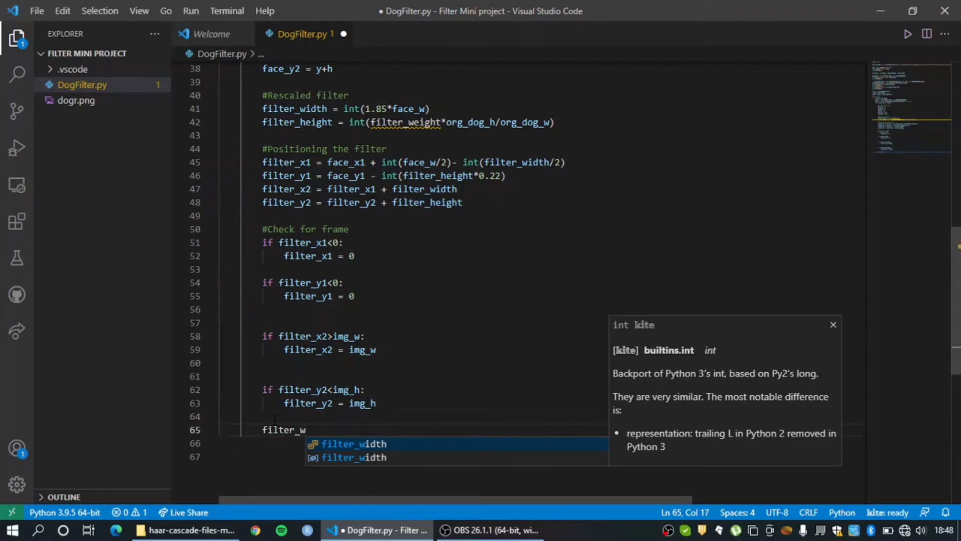
{"action": "type", "text": "idth = "}
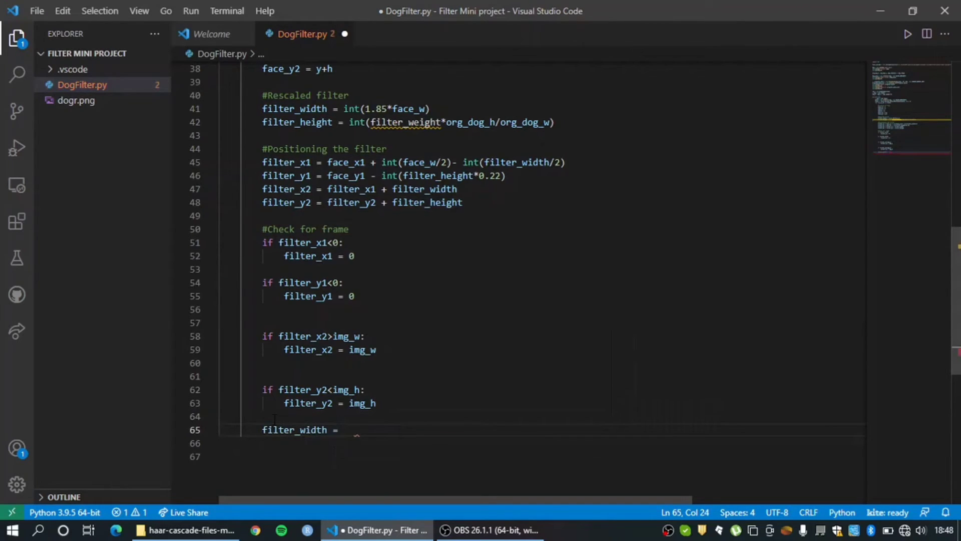
{"action": "type", "text": "filter_x2- filter_"}
{"action": "type", "text": "c"}
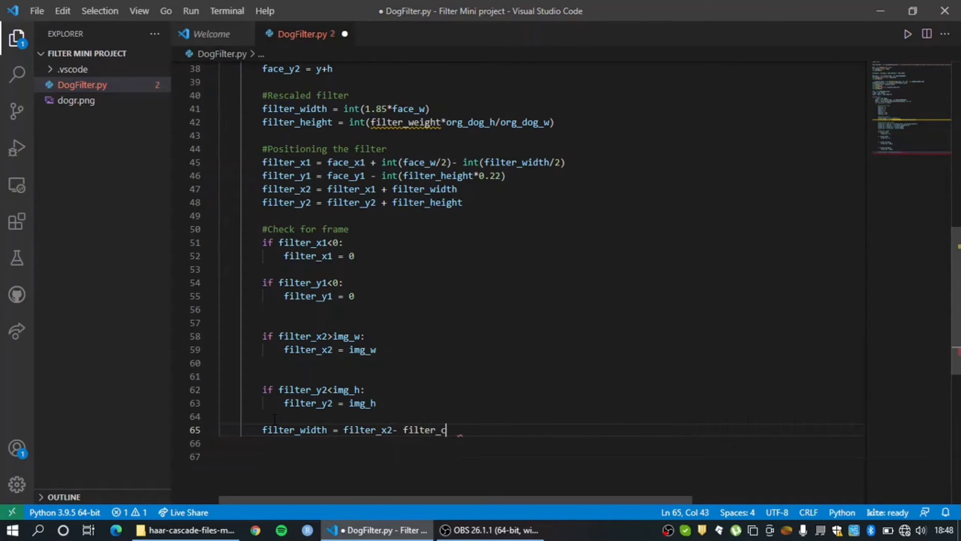
{"action": "key", "text": "BackSpace"}
{"action": "type", "text": "x1"}
- Type unindented filter_width = filter_x2 - filter_x1 and filter_height = filter_y2 - filter_y1
{"action": "key", "text": "Return"}
{"action": "type", "text": "filte"}
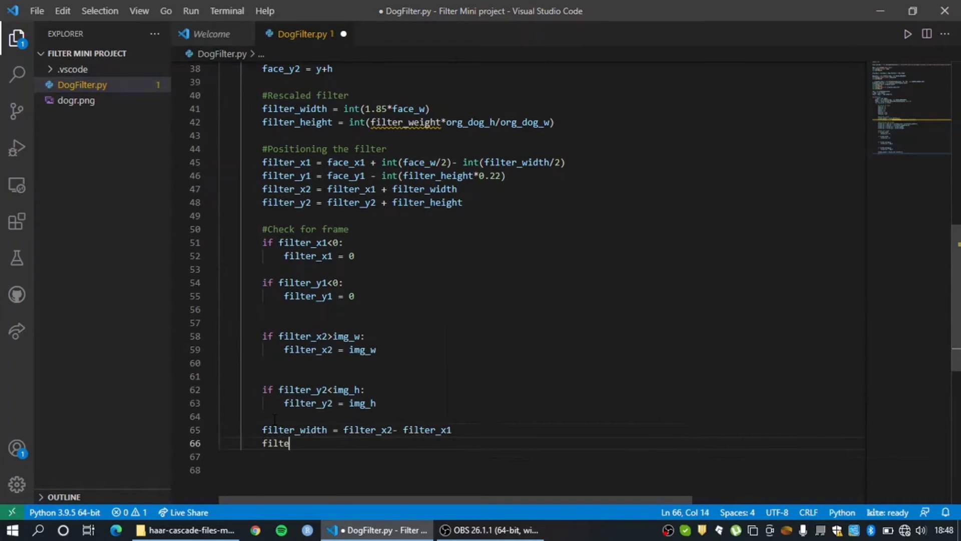
{"action": "type", "text": "r_hei"}
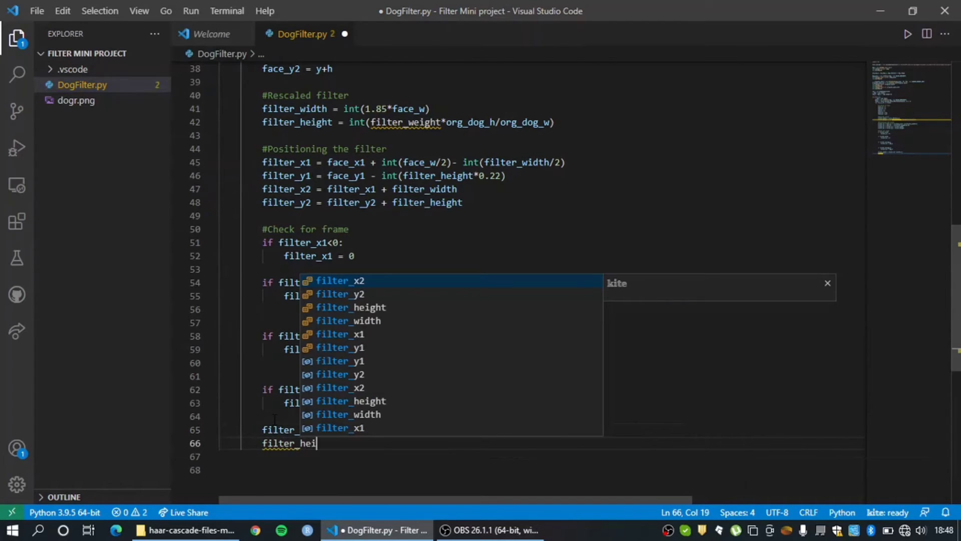
{"action": "type", "text": "ght = "}
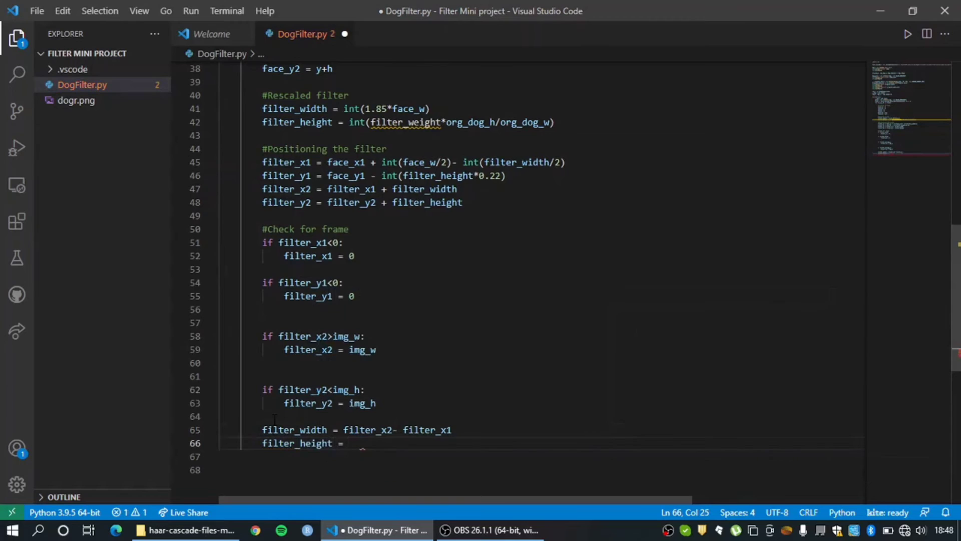
{"action": "type", "text": "filter_"}
{"action": "type", "text": "y2 - "}
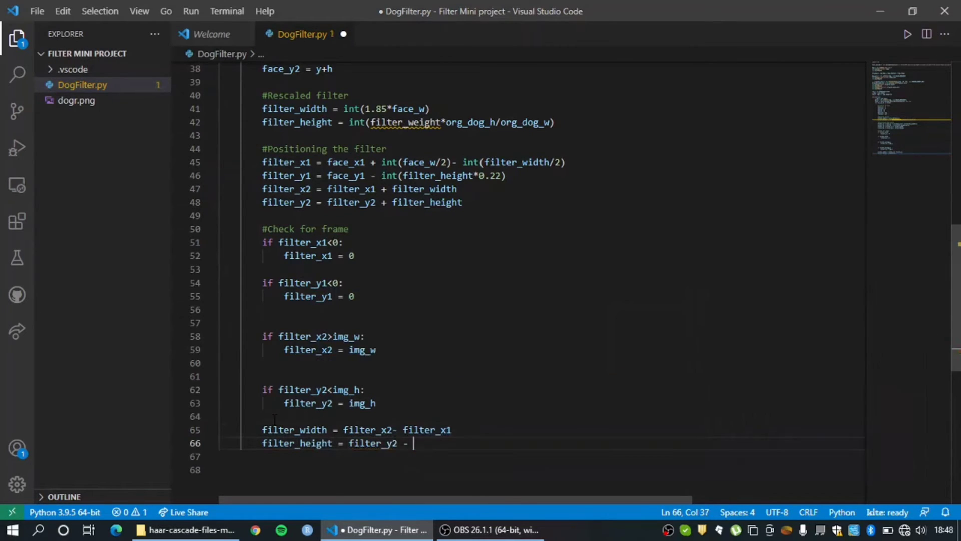
{"action": "type", "text": "filter_y"}
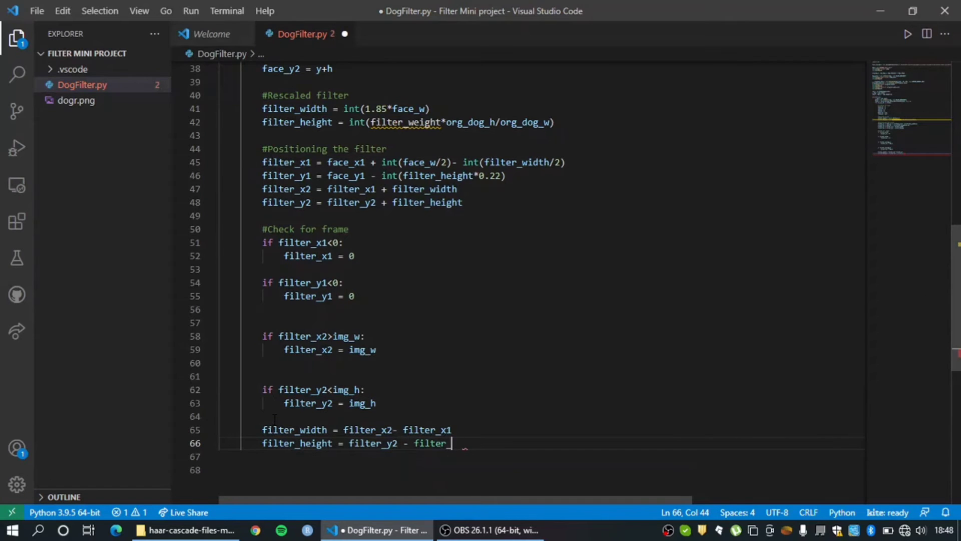
{"action": "type", "text": "1"}
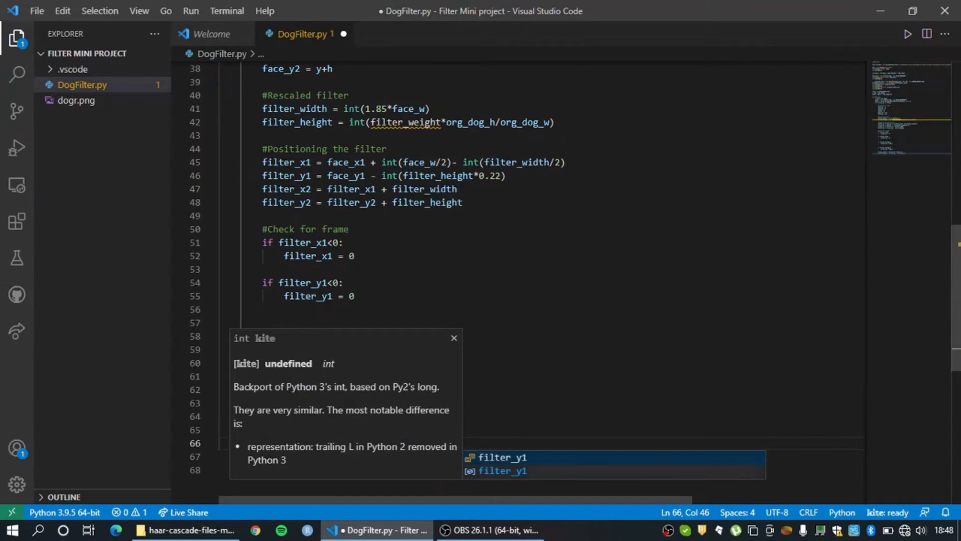
{"action": "key", "text": "Escape"}
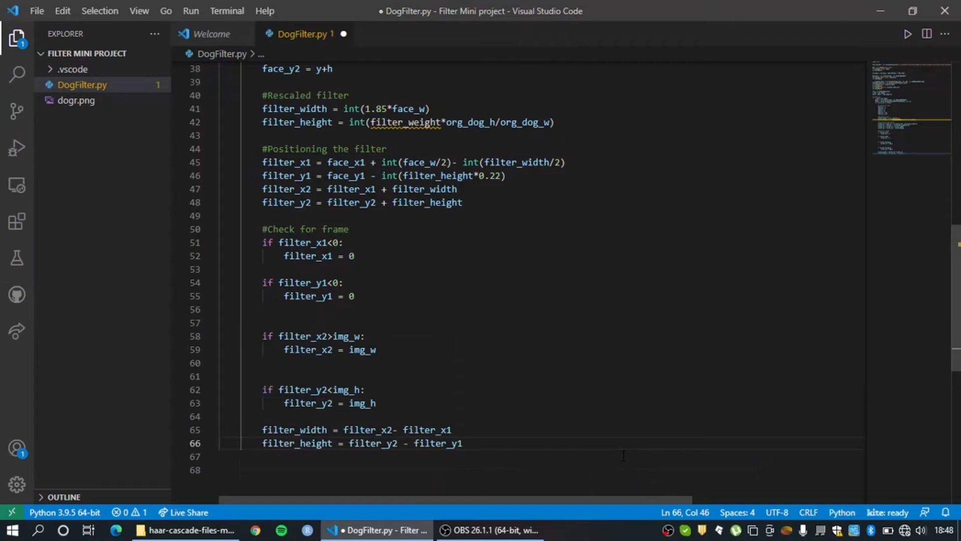
{"action": "key", "text": "Up"}
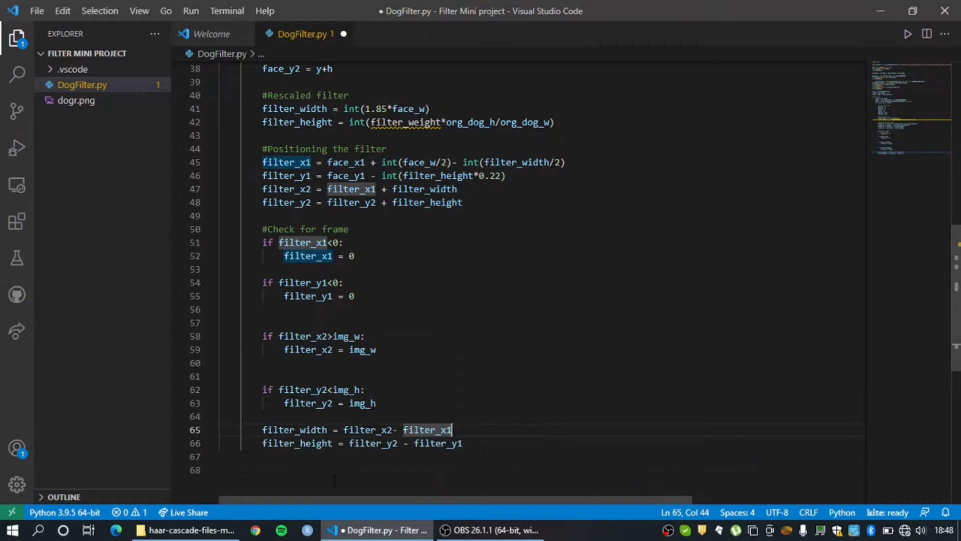
{"action": "left_click", "coordinate": [516, 453]}
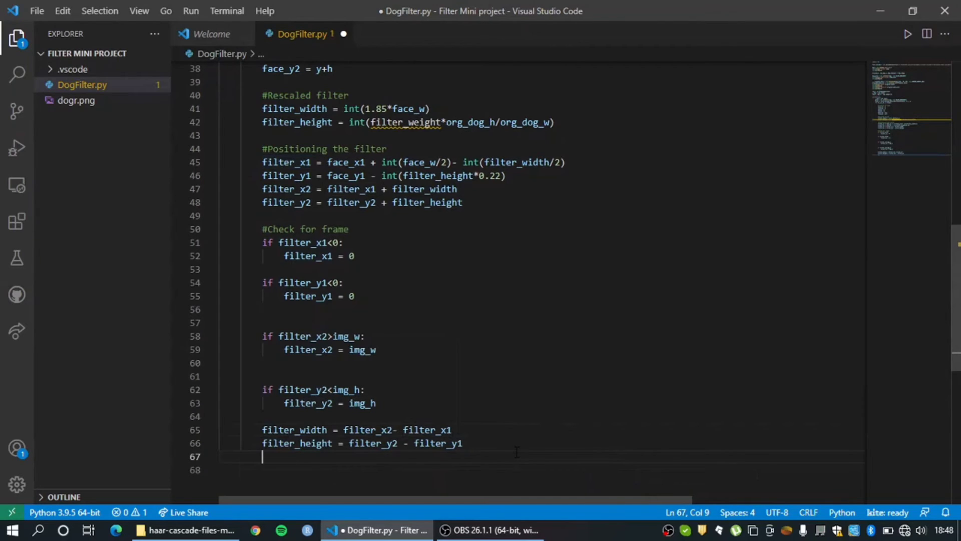
- Add a '#Resize the filter' comment below the height calculation
{"action": "key", "text": "Up"}
{"action": "key", "text": "Down"}
{"action": "key", "text": "Return"}
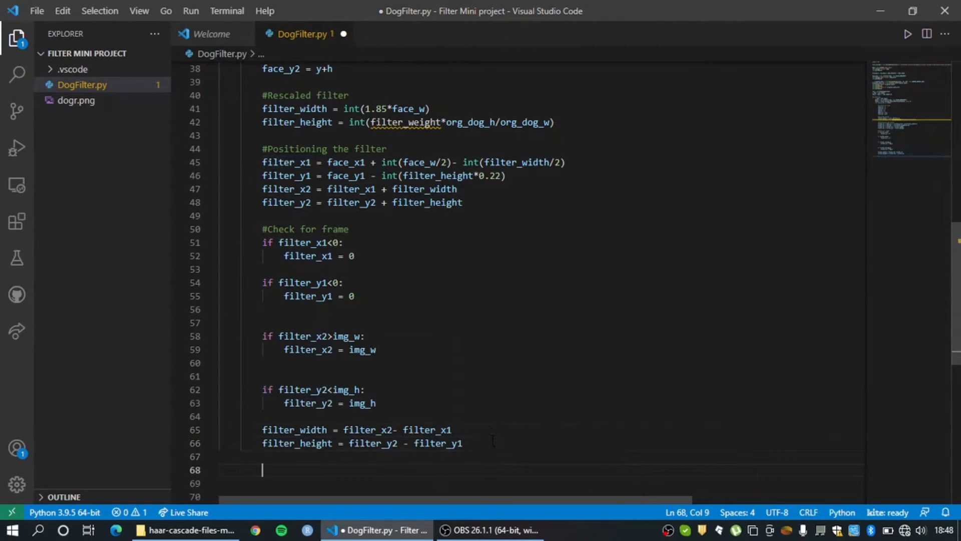
{"action": "type", "text": "#Re"}
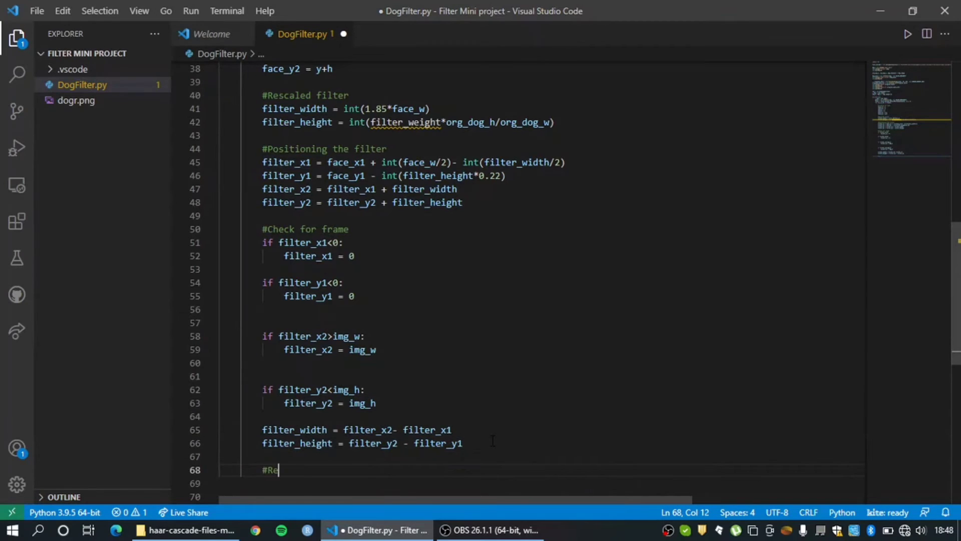
{"action": "type", "text": "size the filer"}
{"action": "type", "text": "t"}
{"action": "key", "text": "Right"}
{"action": "key", "text": "Right"}
- Add dog = cv2.resize(dog, (filter_width, filter_height), interpolation = cv2.INTER_AREA)
{"action": "key", "text": "Return"}
{"action": "key", "text": "Return"}
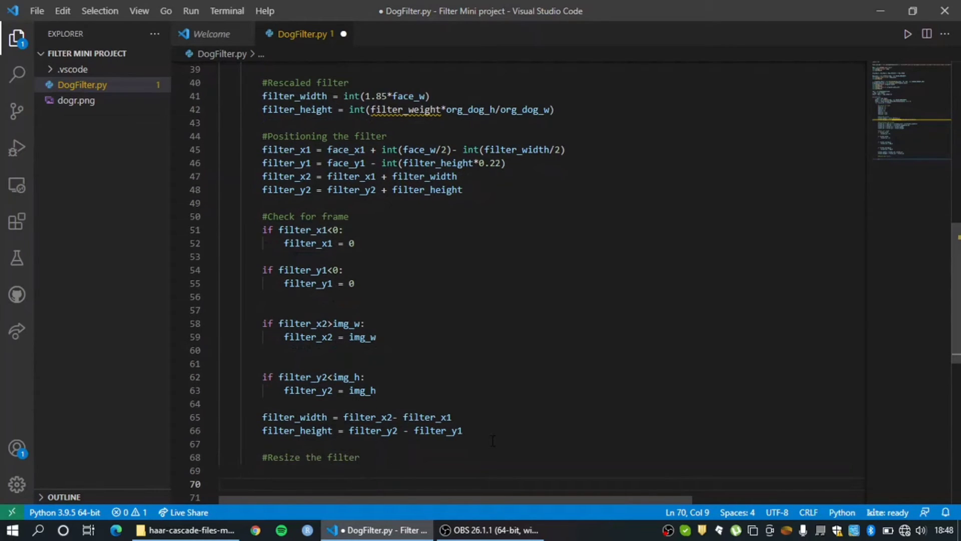
{"action": "type", "text": "dog = "}
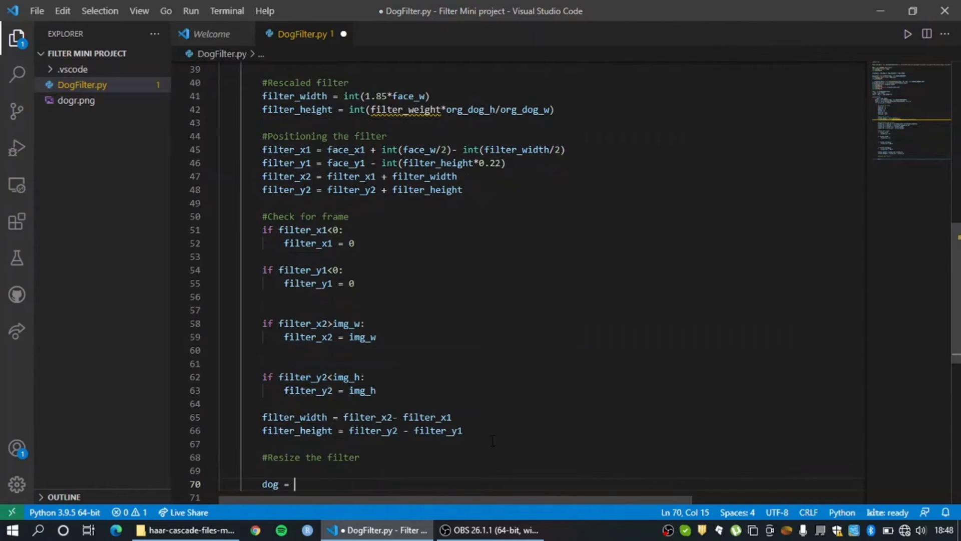
{"action": "type", "text": "cv2.r"}
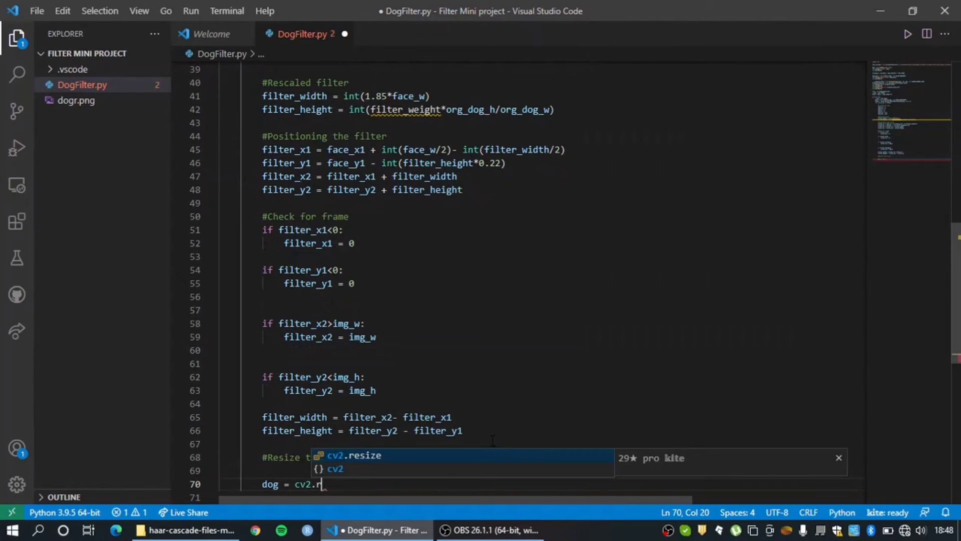
{"action": "type", "text": "es"}
{"action": "key", "text": "Tab"}
{"action": "type", "text": "("}
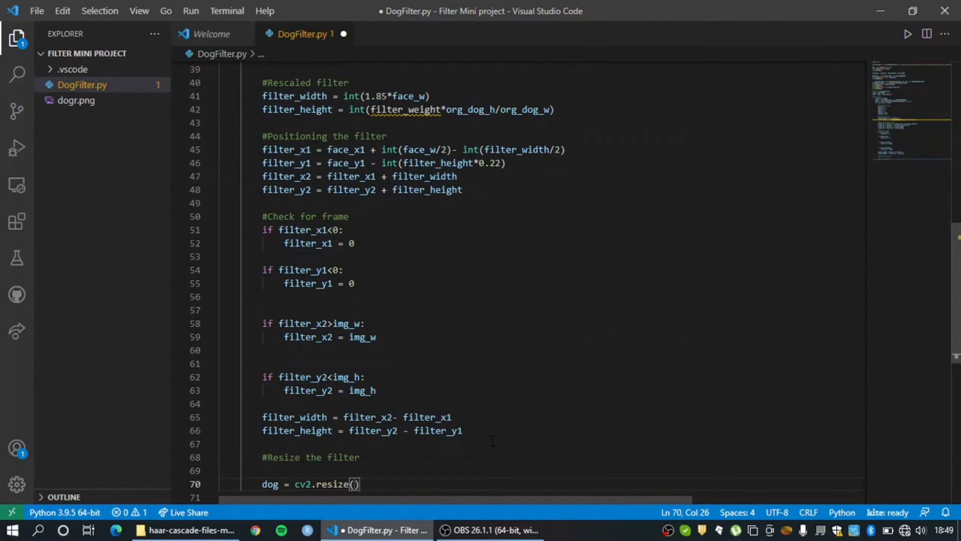
{"action": "type", "text": "dog"}
{"action": "type", "text": ", ("}
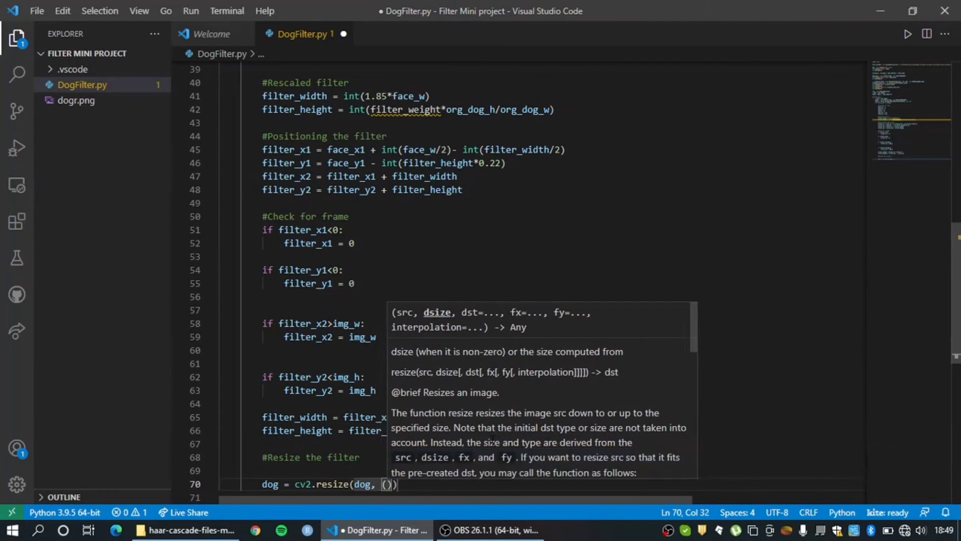
{"action": "type", "text": "filter_"}
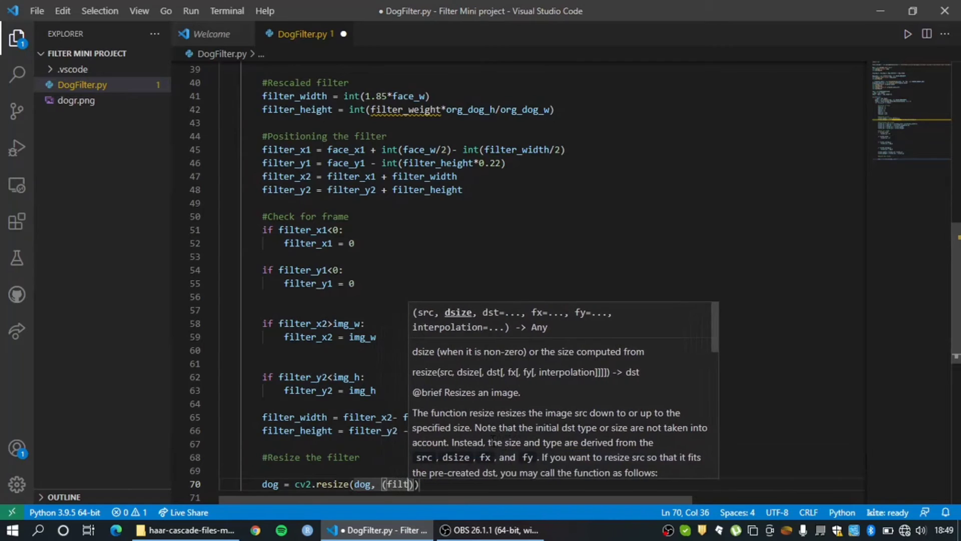
{"action": "type", "text": "wi"}
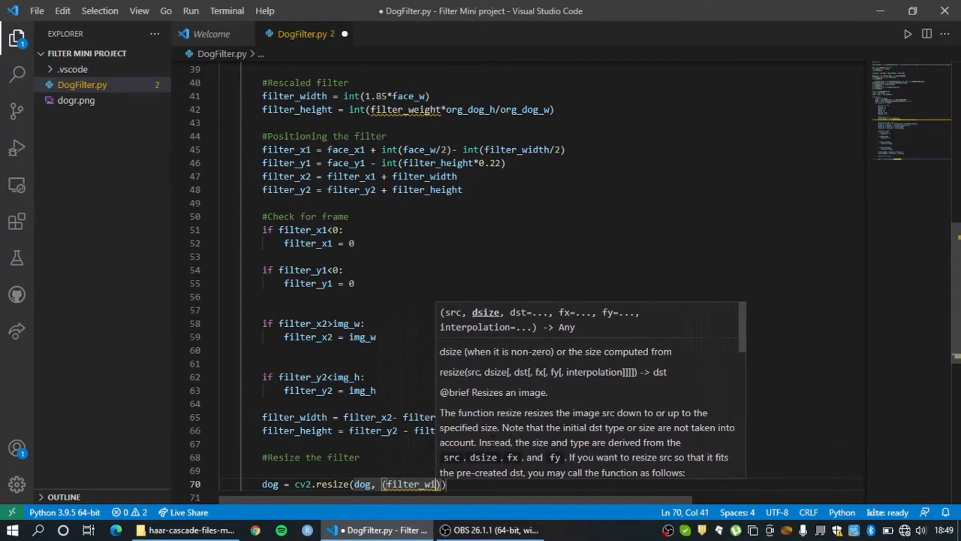
{"action": "type", "text": "dth"}
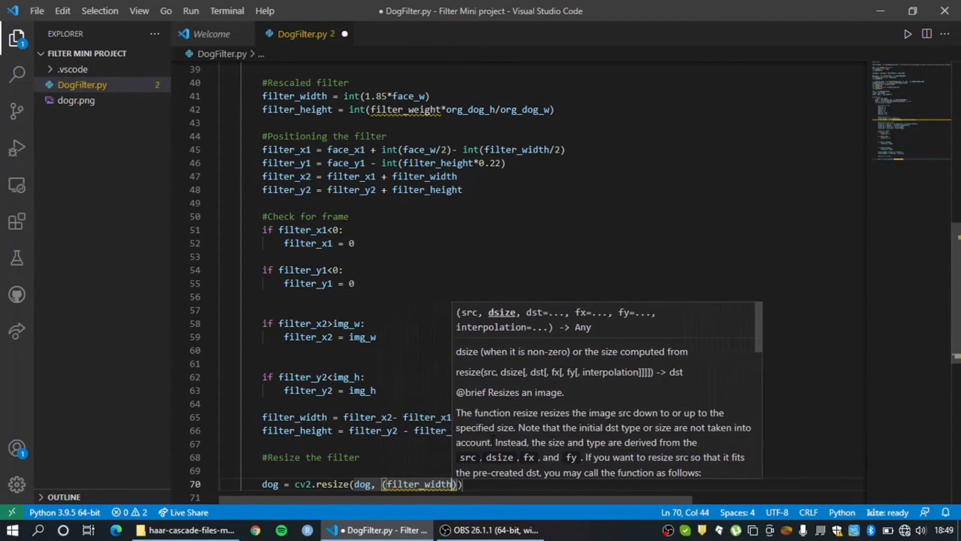
{"action": "type", "text": ", filter_"}
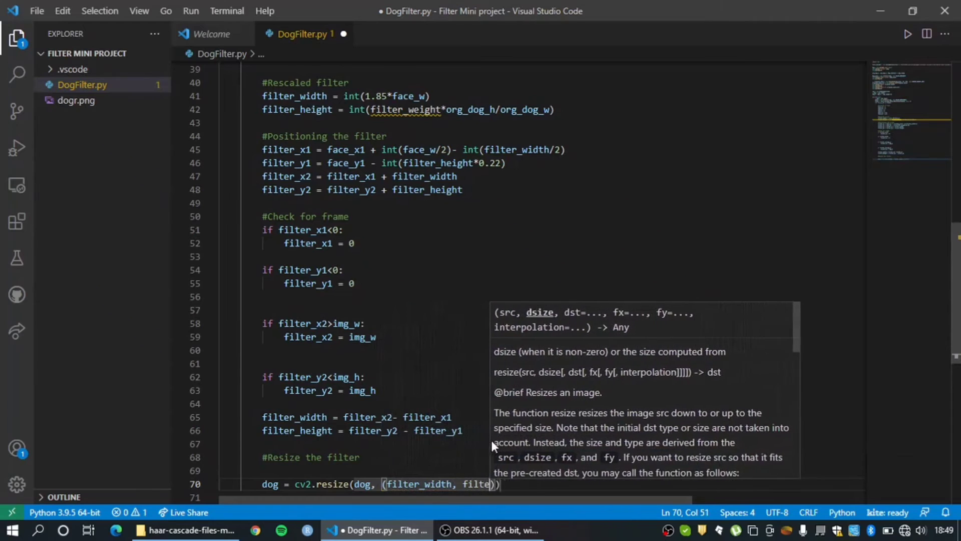
{"action": "type", "text": "height"}
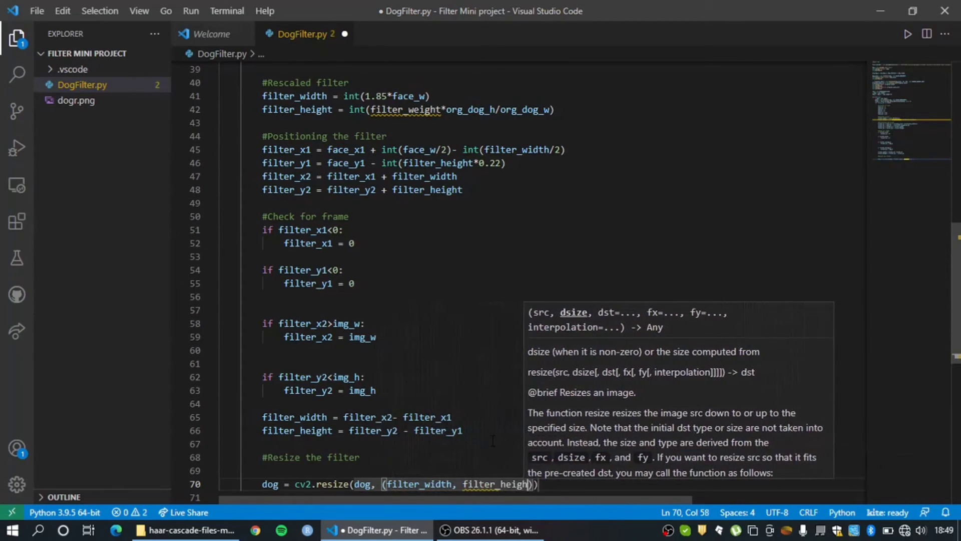
{"action": "type", "text": ")"}
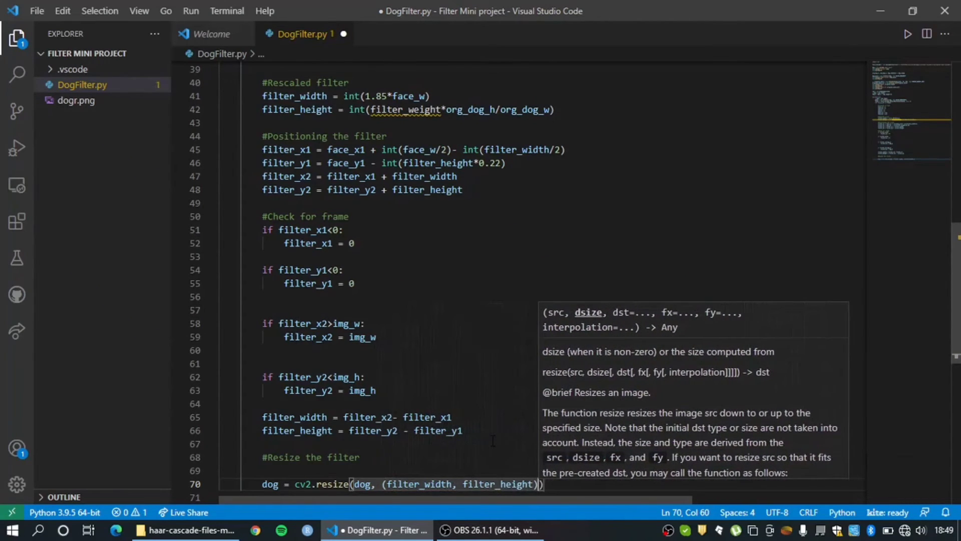
{"action": "type", "text": ","}
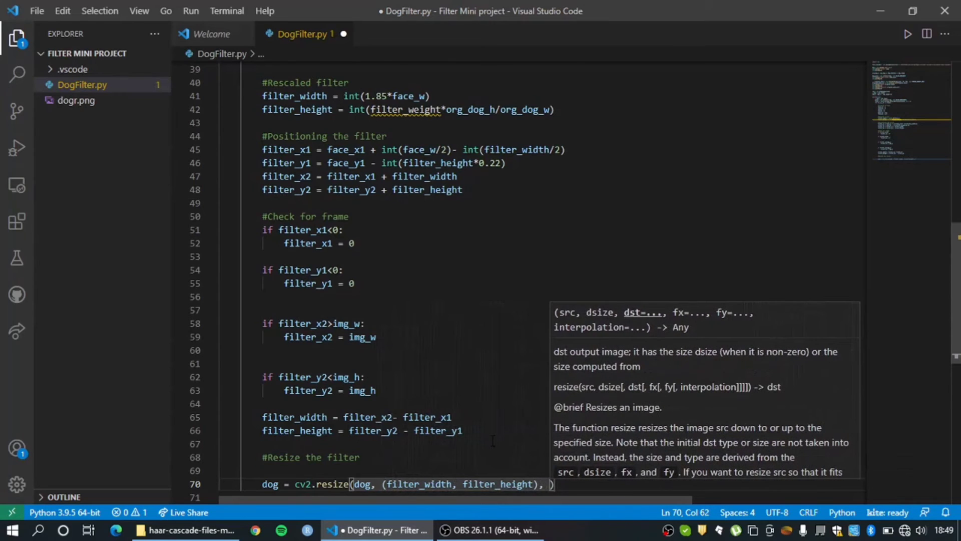
{"action": "type", "text": " inte"}
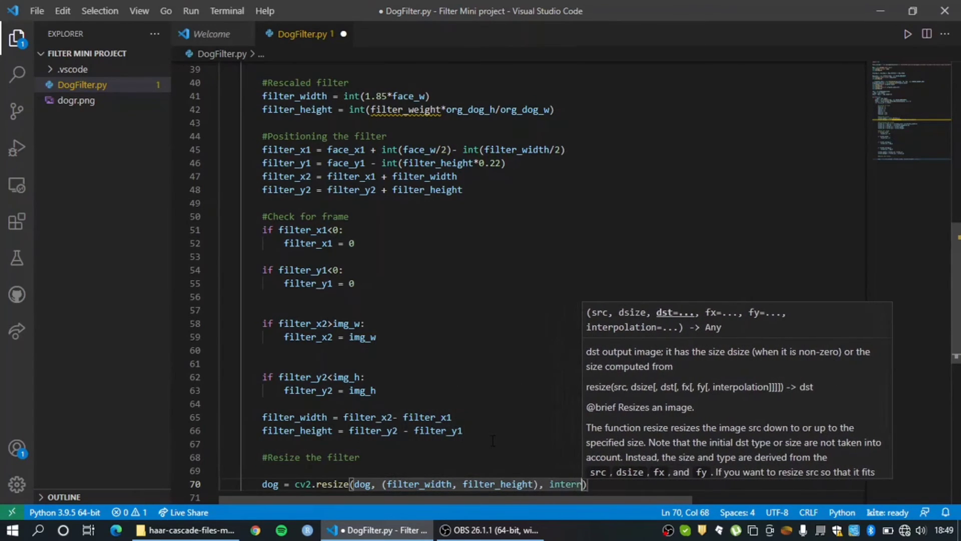
{"action": "type", "text": "rpolation"}
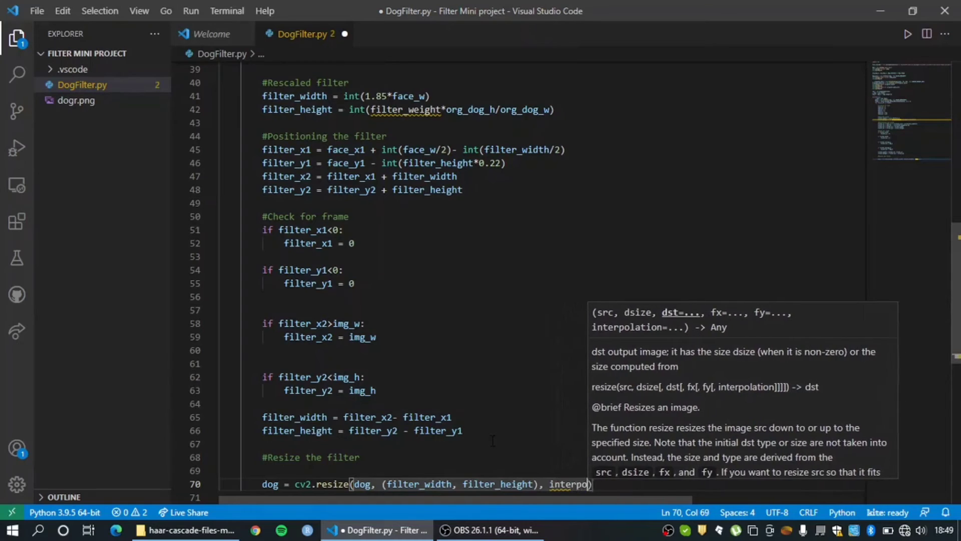
{"action": "type", "text": " = "}
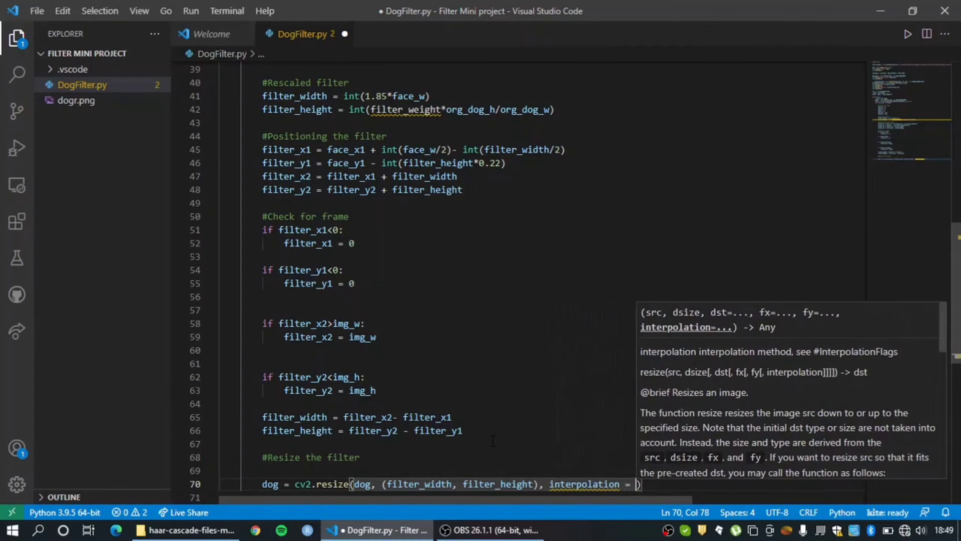
{"action": "type", "text": "cv2."}
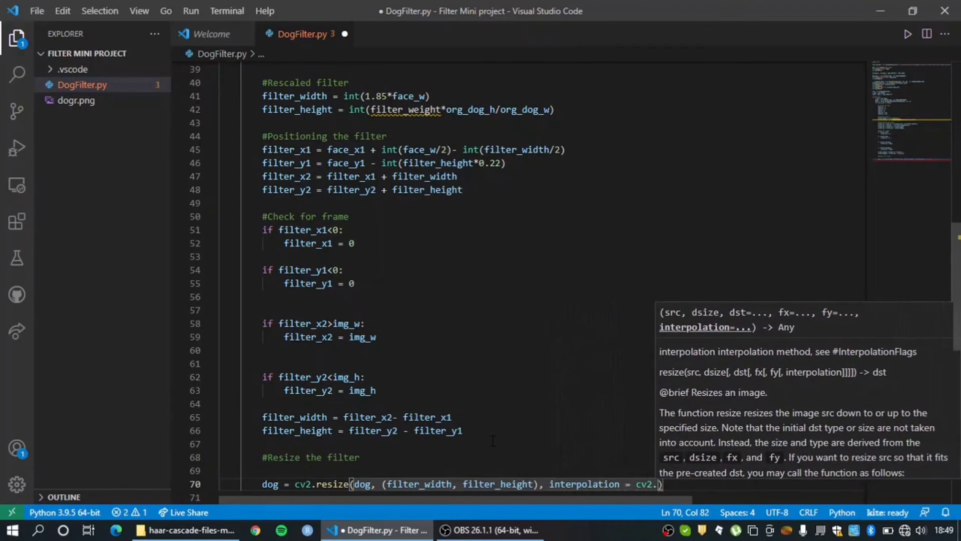
{"action": "type", "text": "INTER_ARE"}
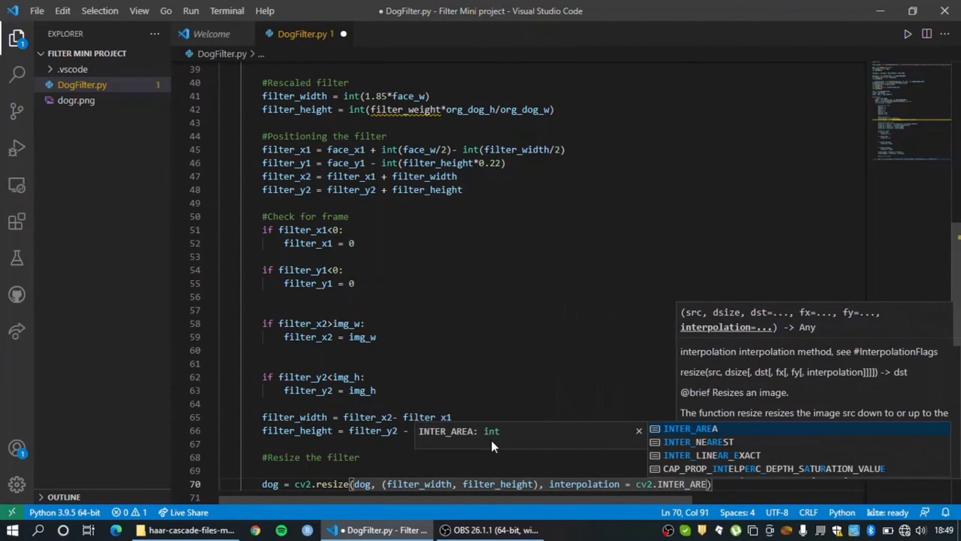
{"action": "key", "text": "Return"}
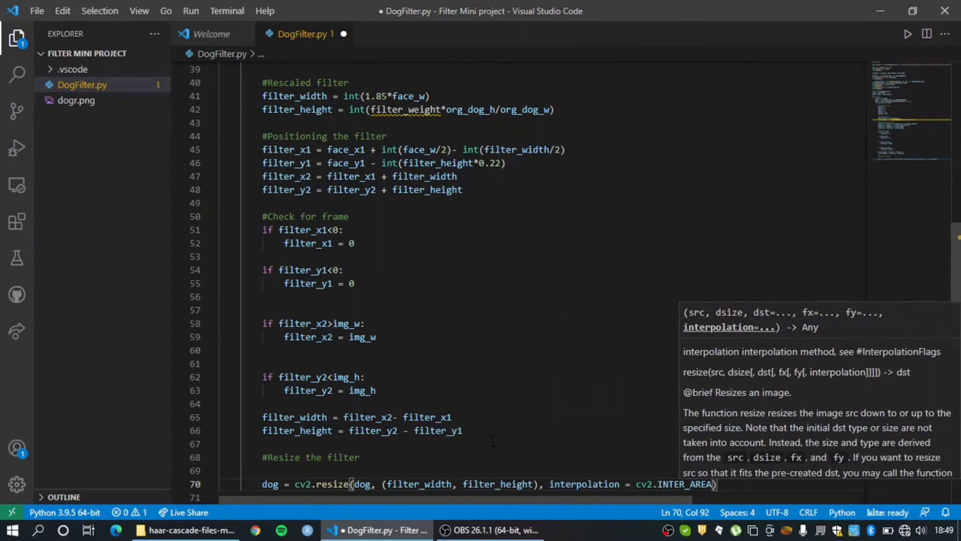
{"action": "key", "text": "Return"}
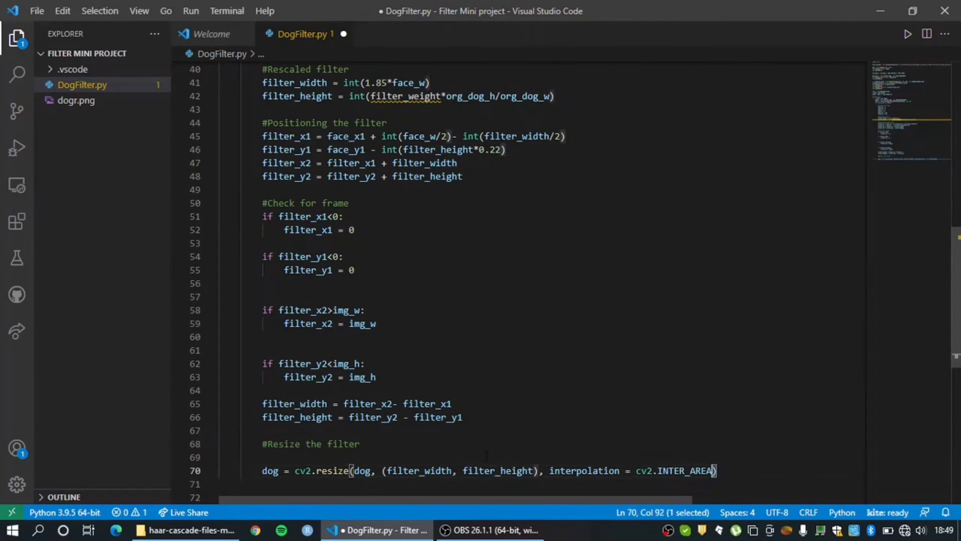
- Duplicate the dog filter cv2.resize line twice, removing the blank line above it
{"action": "key", "text": "shift+Up"}
{"action": "key", "text": "shift+Up"}
{"action": "key", "text": "shift+Down"}
{"action": "key", "text": "shift+Down"}
{"action": "key", "text": "shift+Up"}
{"action": "key", "text": "ctrl+c"}
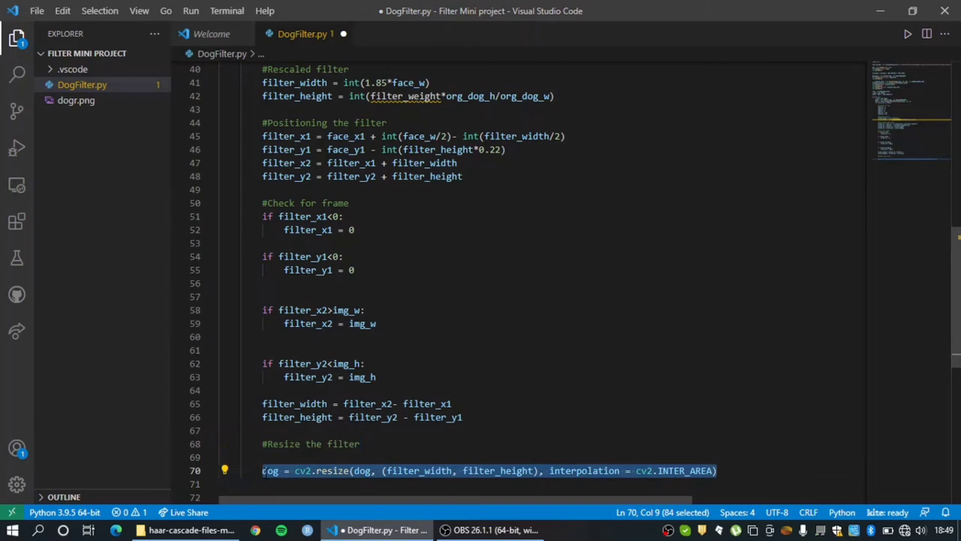
{"action": "key", "text": "Up"}
{"action": "key", "text": "Up"}
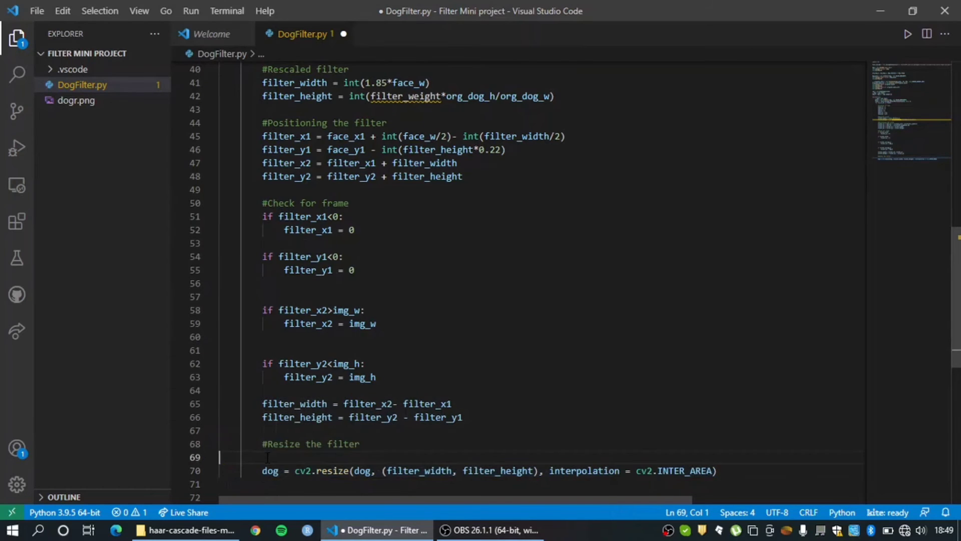
{"action": "key", "text": "End"}
{"action": "key", "text": "Delete"}
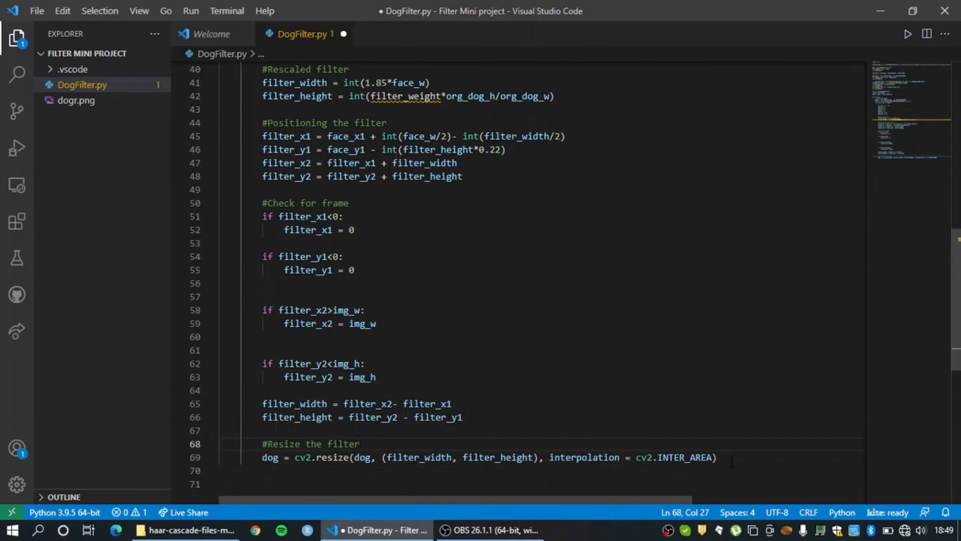
{"action": "key", "text": "Down"}
{"action": "key", "text": "Down"}
{"action": "key", "text": "ctrl+v"}
{"action": "key", "text": "Return"}
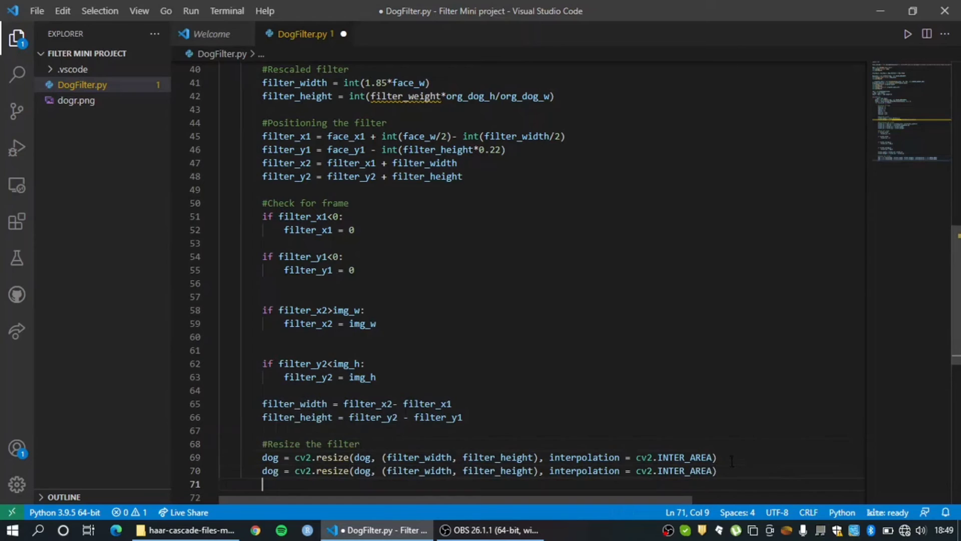
{"action": "key", "text": "ctrl+v"}
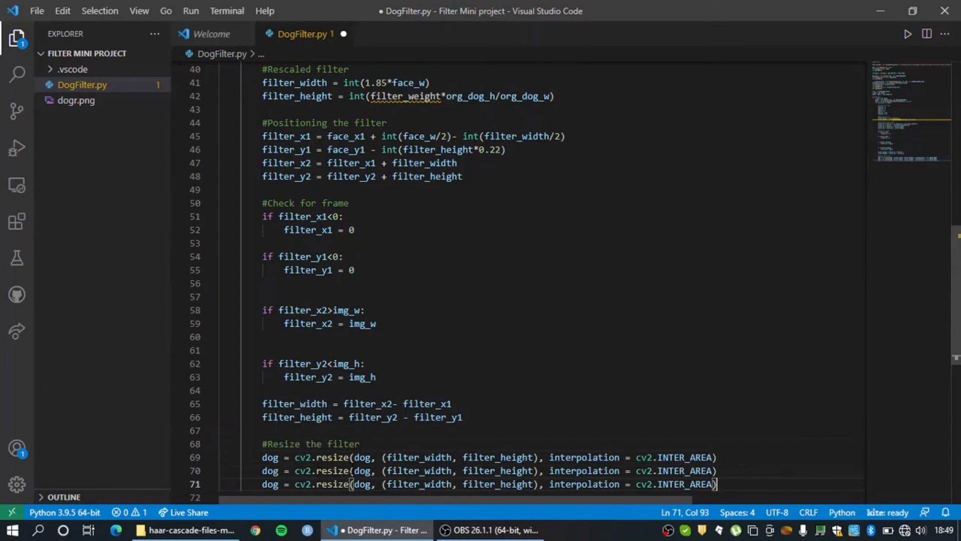
- Resize original_mask and original_mask_inv instead of dog on the two copied lines
{"action": "double_click", "coordinate": [361, 470]}
{"action": "key", "text": "BackSpace"}
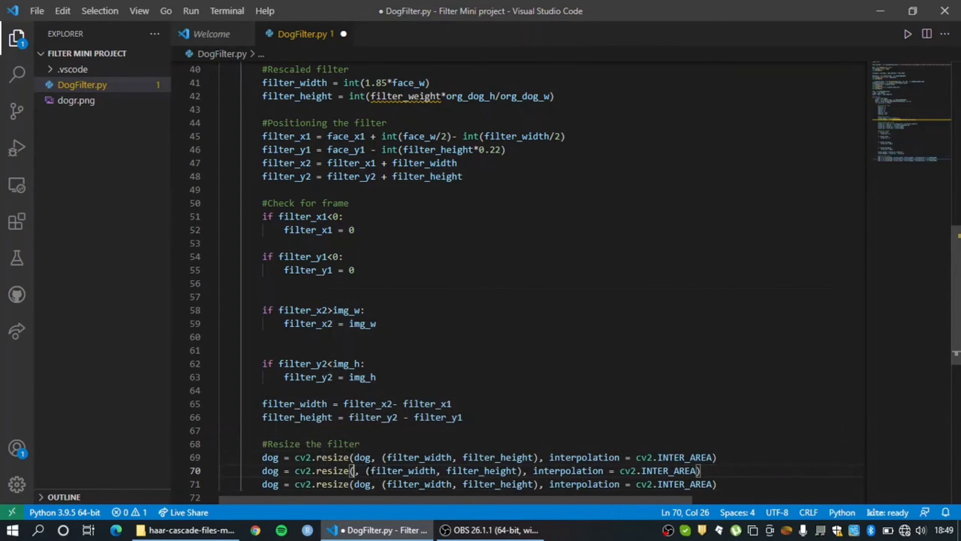
{"action": "type", "text": "original"}
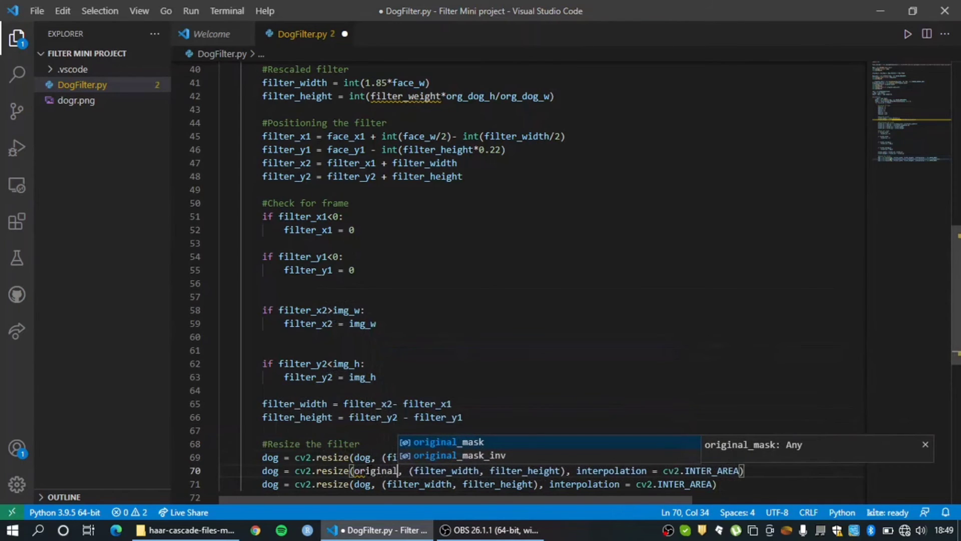
{"action": "key", "text": "Tab"}
{"action": "key", "text": "Down"}
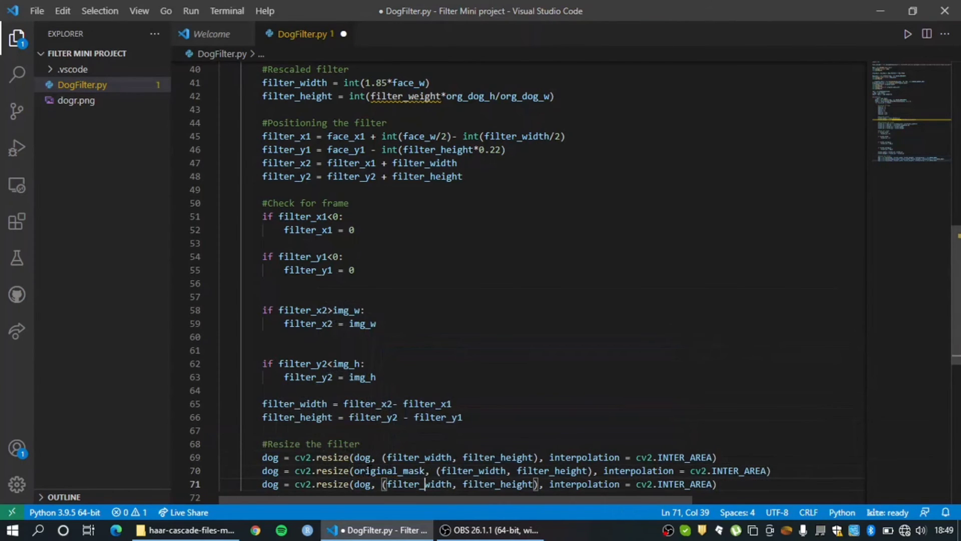
{"action": "key", "text": "ctrl+Left"}
{"action": "key", "text": "Left"}
{"action": "key", "text": "Left"}
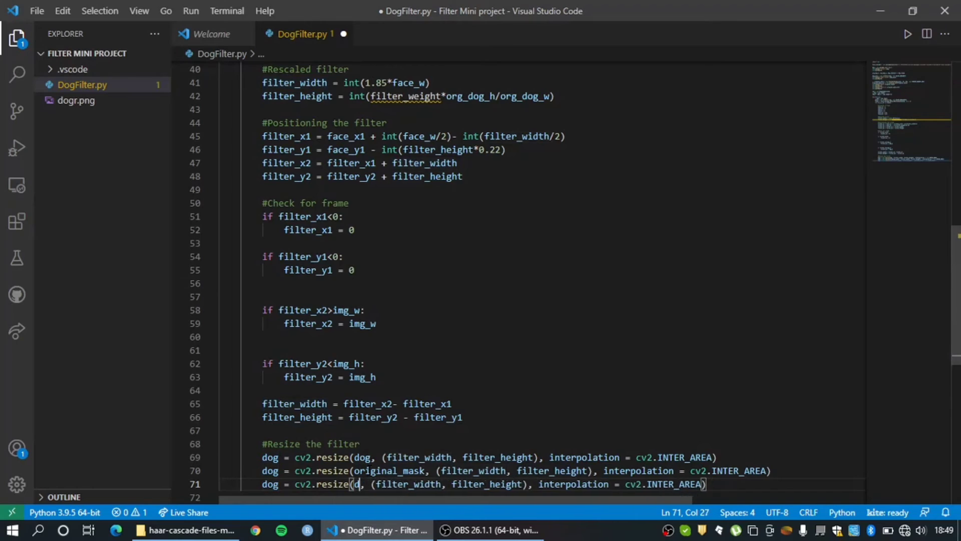
{"action": "key", "text": "BackSpace"}
{"action": "key", "text": "BackSpace"}
{"action": "key", "text": "BackSpace"}
{"action": "type", "text": "ori"}
{"action": "type", "text": "ginal"}
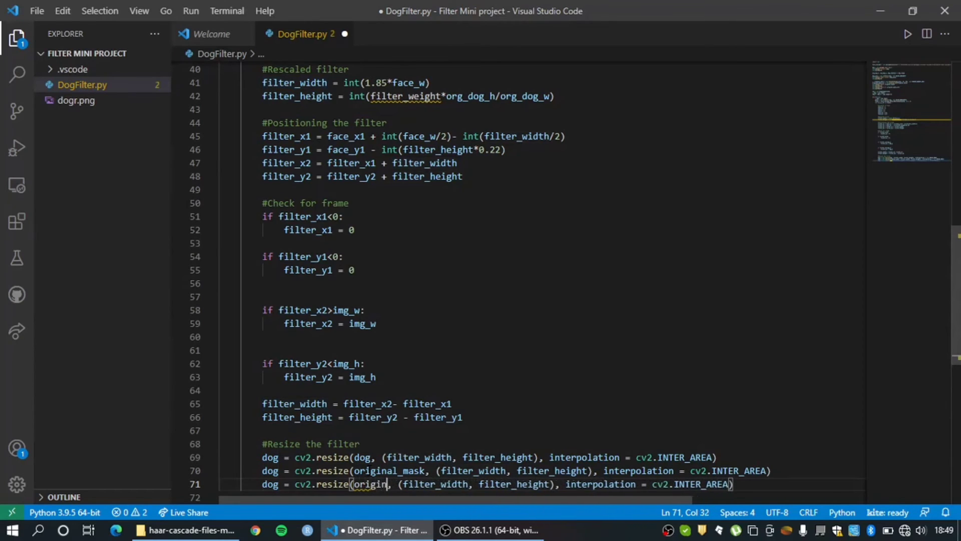
{"action": "key", "text": "Down"}
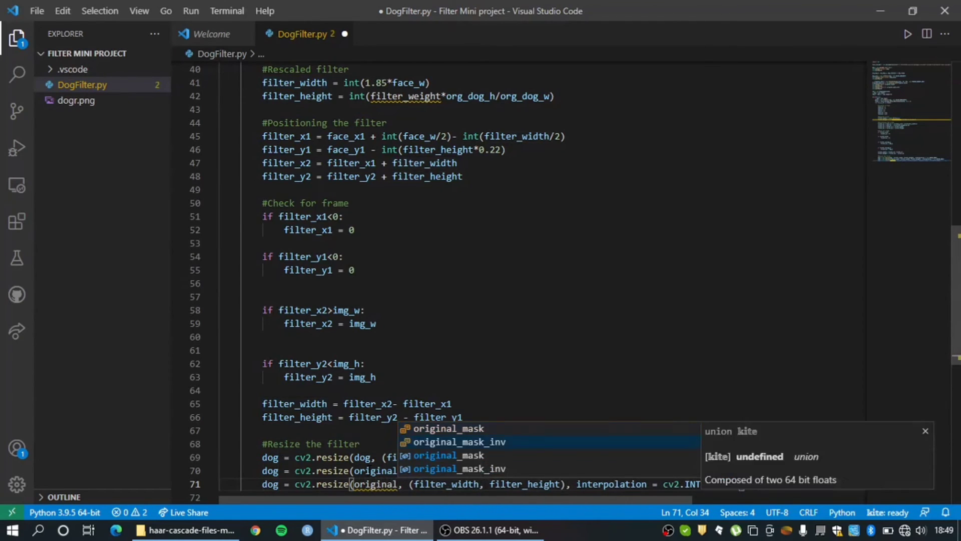
{"action": "key", "text": "Return"}
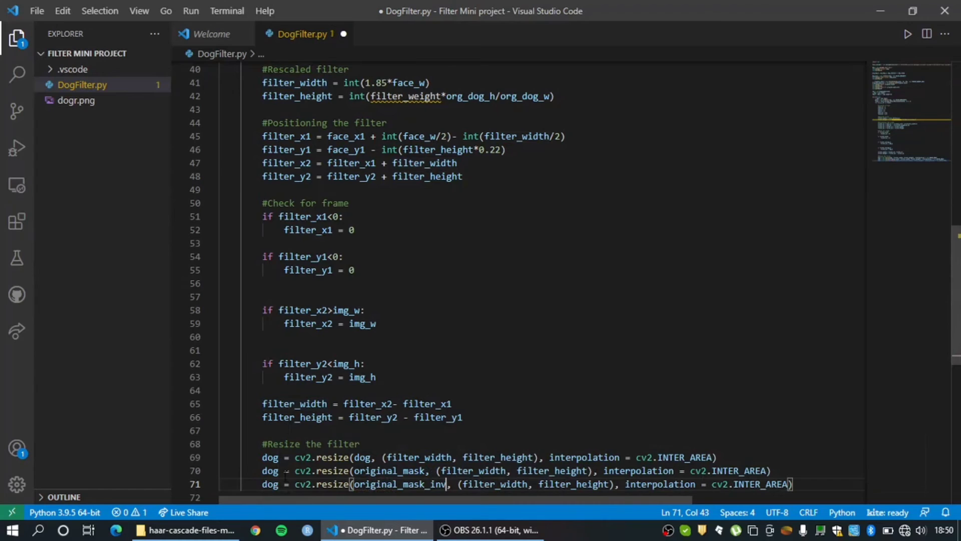
- Rename the copied lines' results to mask and mask_inv, then add a line below them
{"action": "left_click", "coordinate": [279, 470]}
{"action": "key", "text": "BackSpace"}
{"action": "key", "text": "BackSpace"}
{"action": "key", "text": "BackSpace"}
{"action": "type", "text": "mask"}
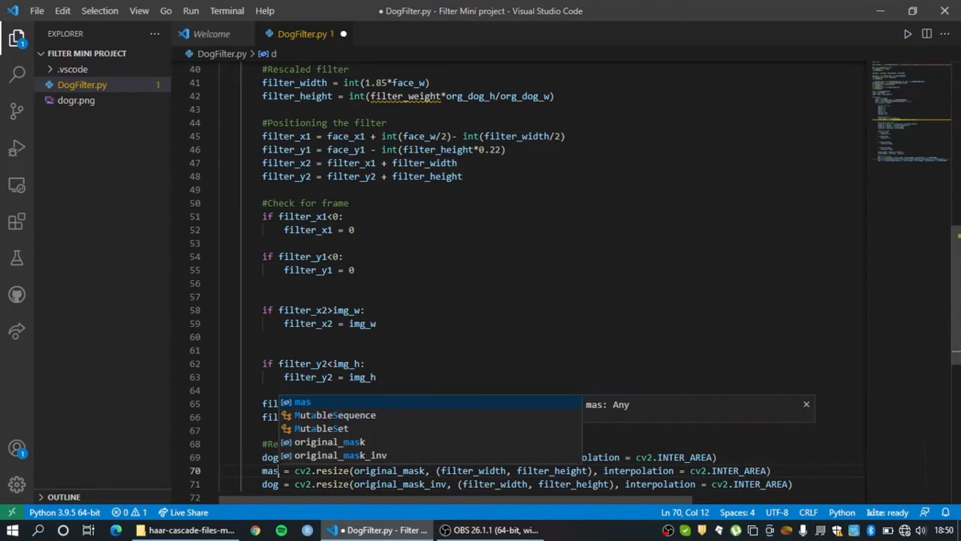
{"action": "key", "text": "Escape"}
{"action": "key", "text": "Down"}
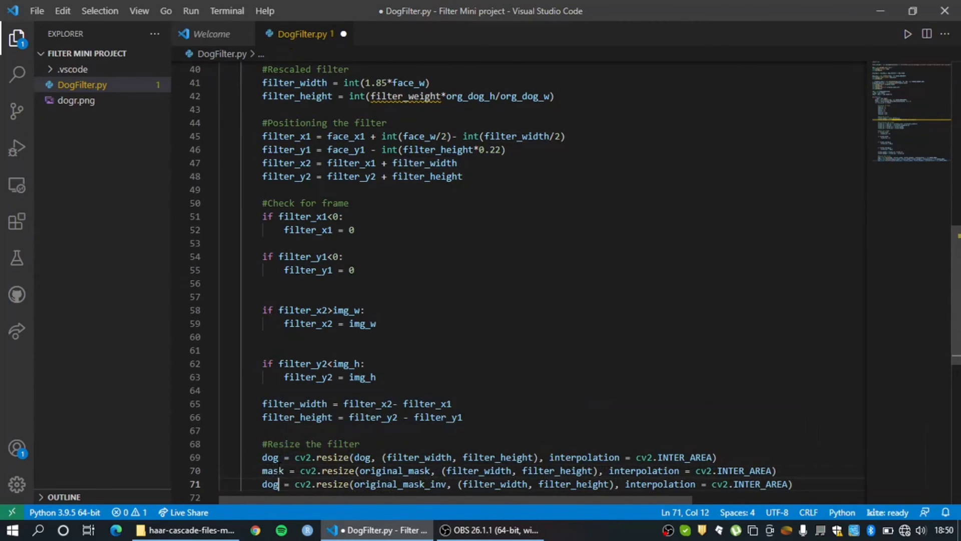
{"action": "key", "text": "BackSpace"}
{"action": "key", "text": "BackSpace"}
{"action": "key", "text": "BackSpace"}
{"action": "type", "text": "nm"}
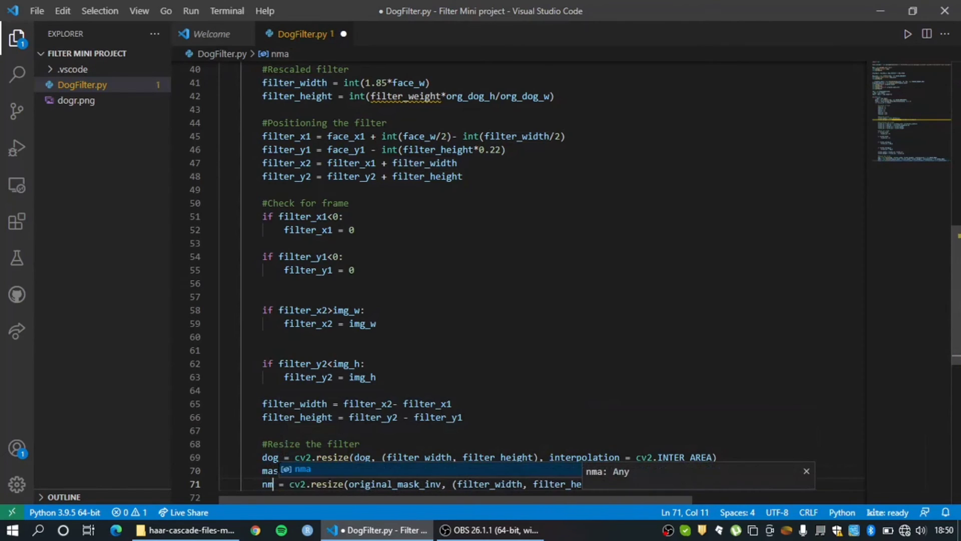
{"action": "key", "text": "BackSpace"}
{"action": "key", "text": "BackSpace"}
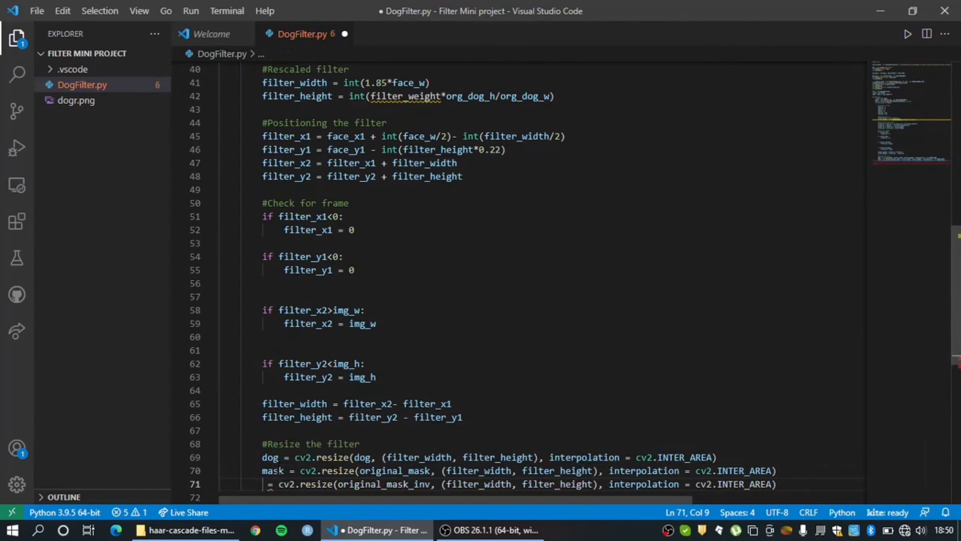
{"action": "type", "text": "mask_inv"}
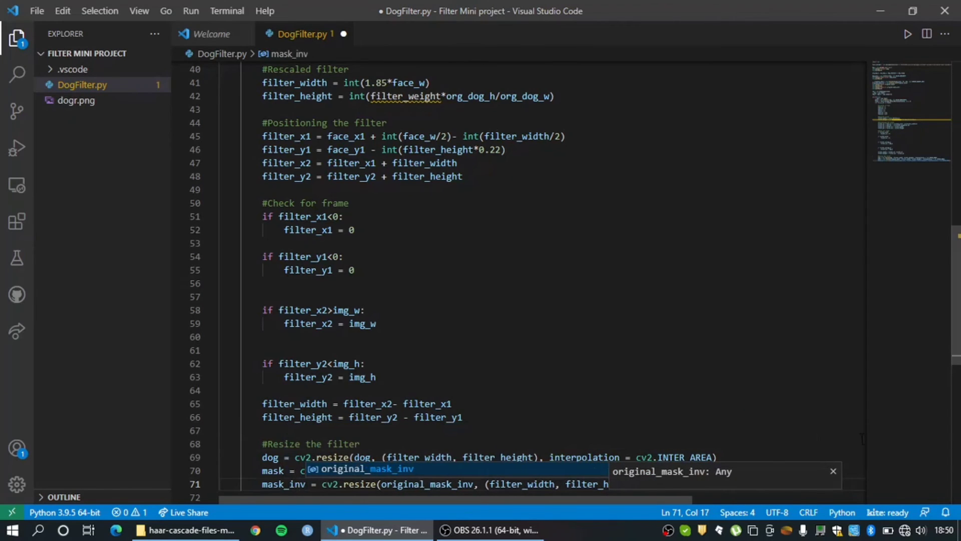
{"action": "left_click", "coordinate": [803, 444]}
{"action": "left_click", "coordinate": [826, 483]}
{"action": "key", "text": "Return"}
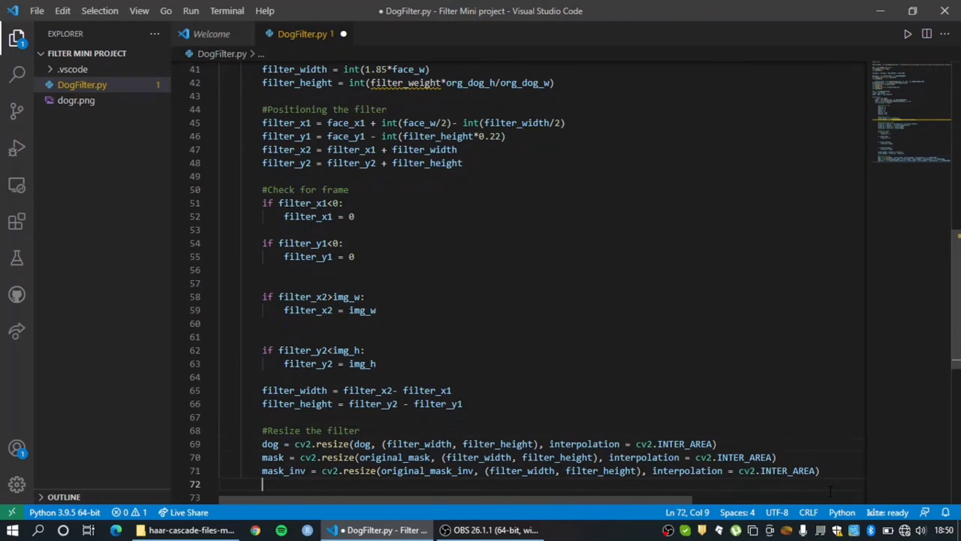
- Add roi = img[filter_y1:filter_y2, filter_x2:filter_x1] below the resize lines, then edit its first bound
{"action": "key", "text": "Return"}
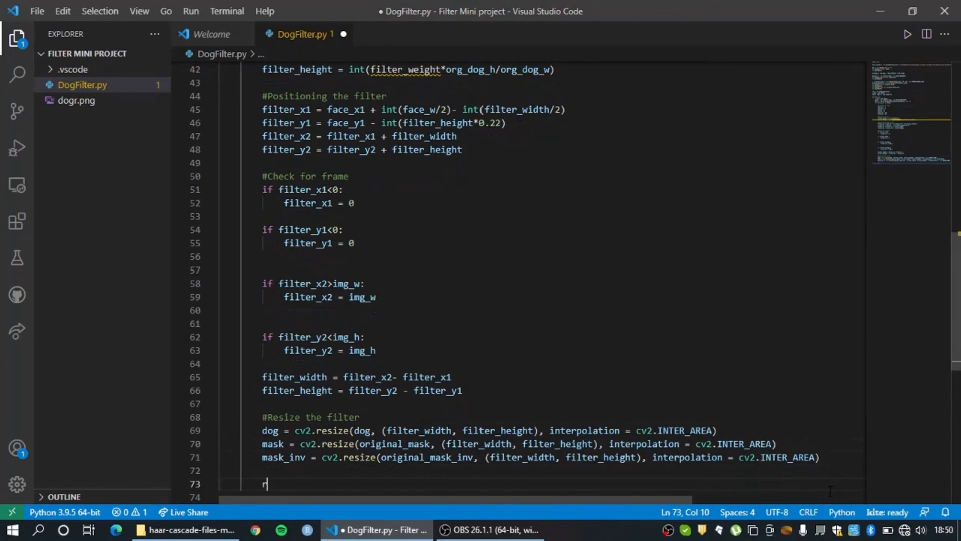
{"action": "type", "text": "roi = "}
{"action": "type", "text": "img"}
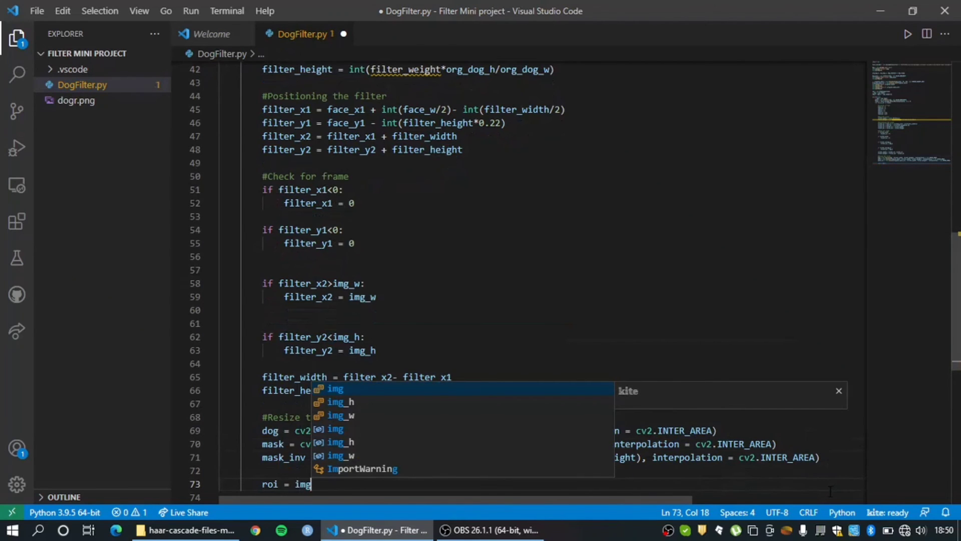
{"action": "type", "text": "["}
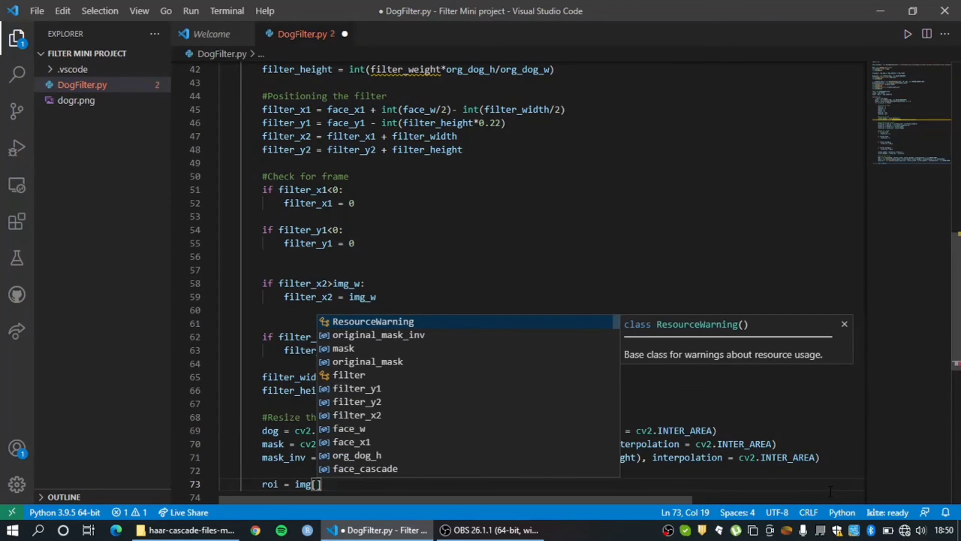
{"action": "type", "text": "filter"}
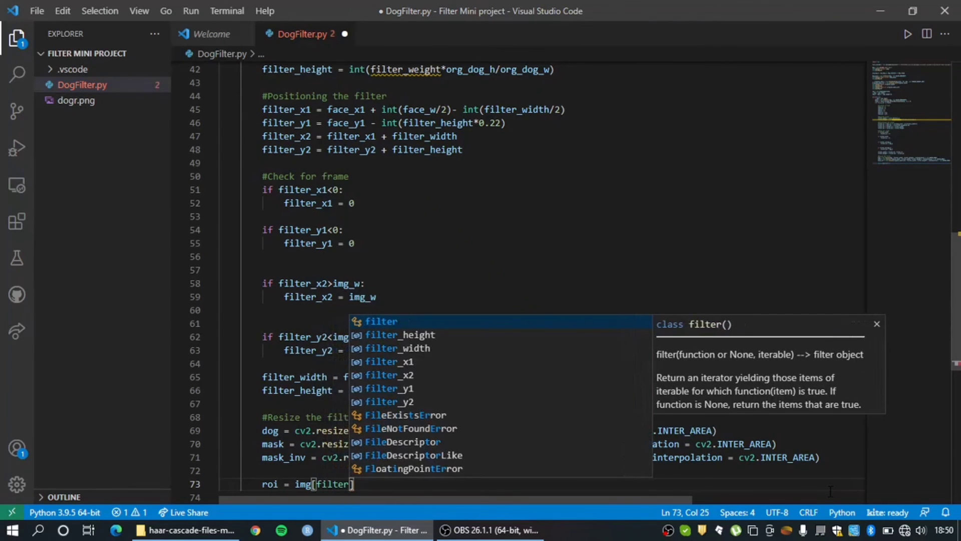
{"action": "type", "text": "_"}
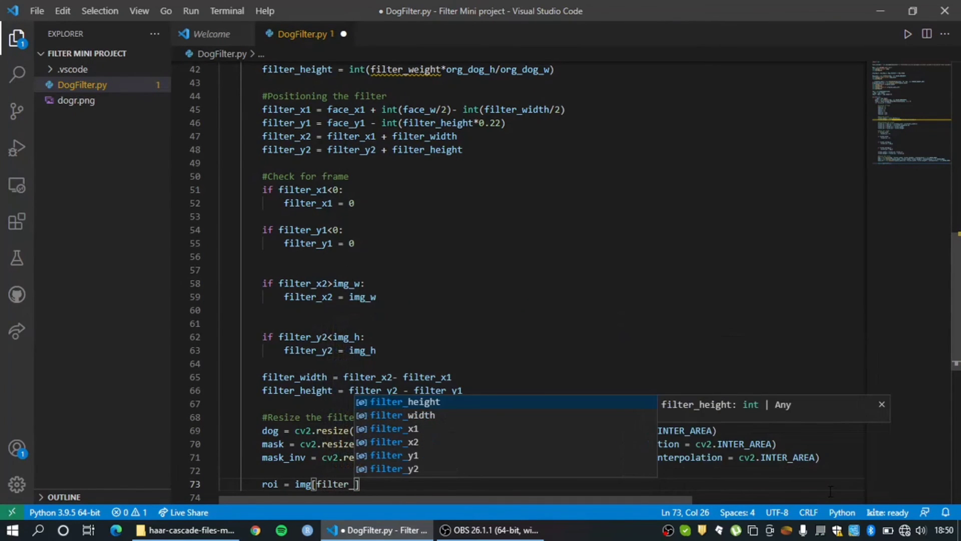
{"action": "type", "text": "y1"}
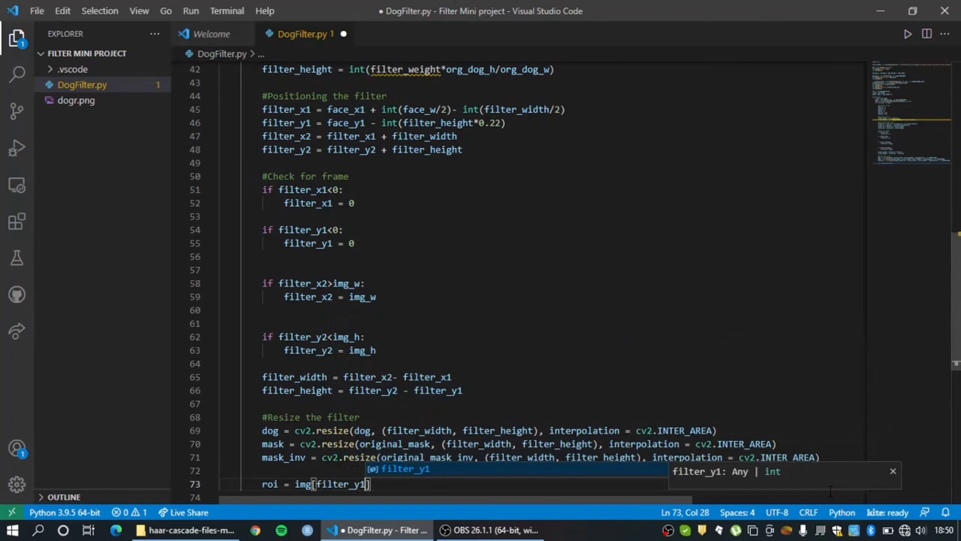
{"action": "type", "text": ":filter_"}
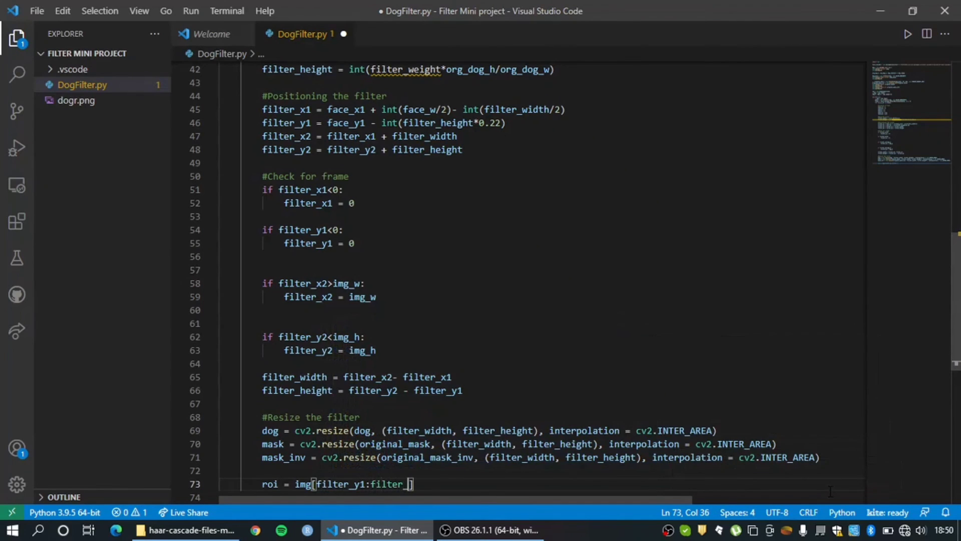
{"action": "type", "text": "y2"}
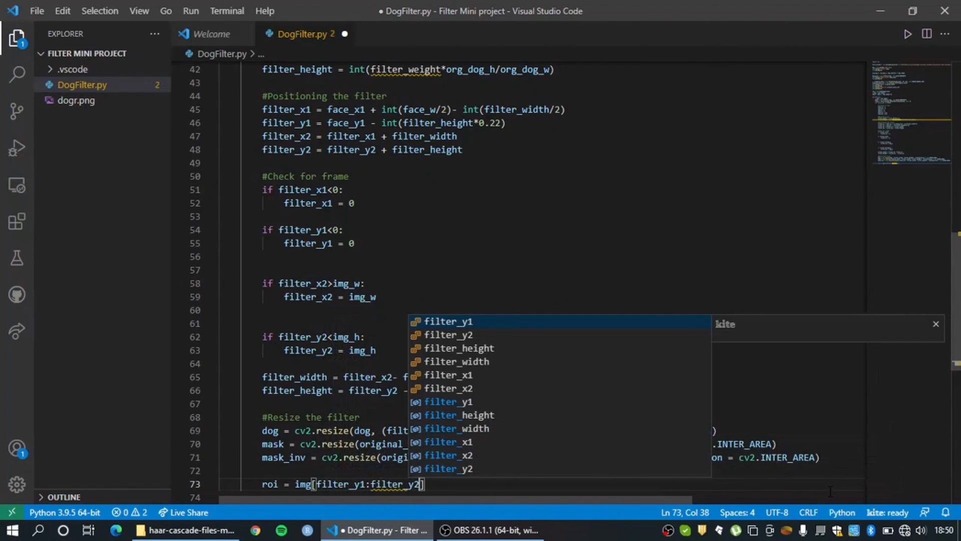
{"action": "type", "text": ", "}
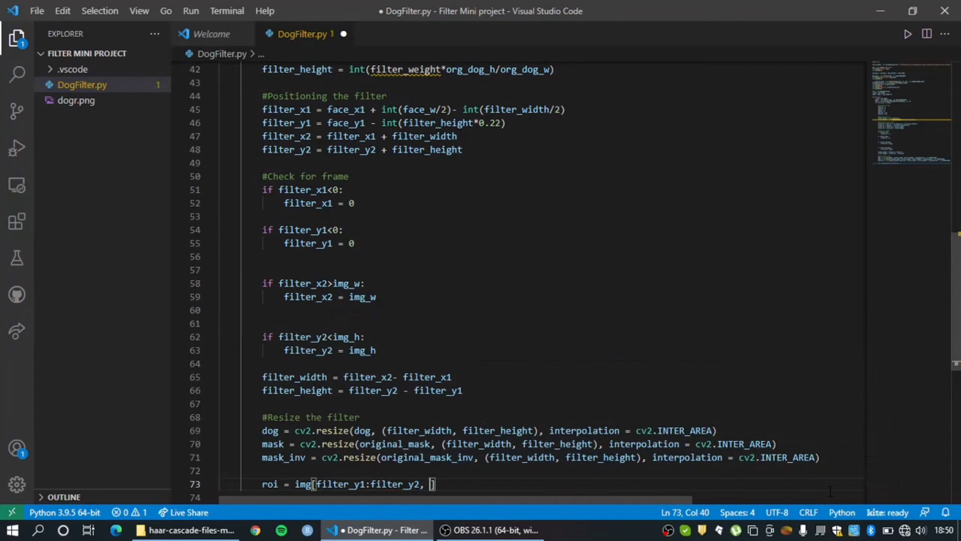
{"action": "type", "text": "filter"}
{"action": "type", "text": "_x2:"}
{"action": "type", "text": "filter"}
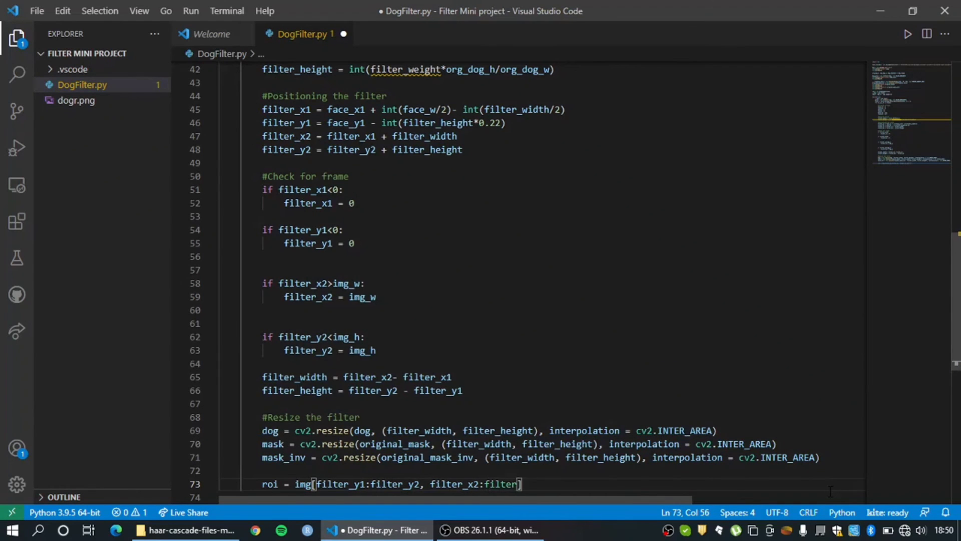
{"action": "type", "text": "_x1"}
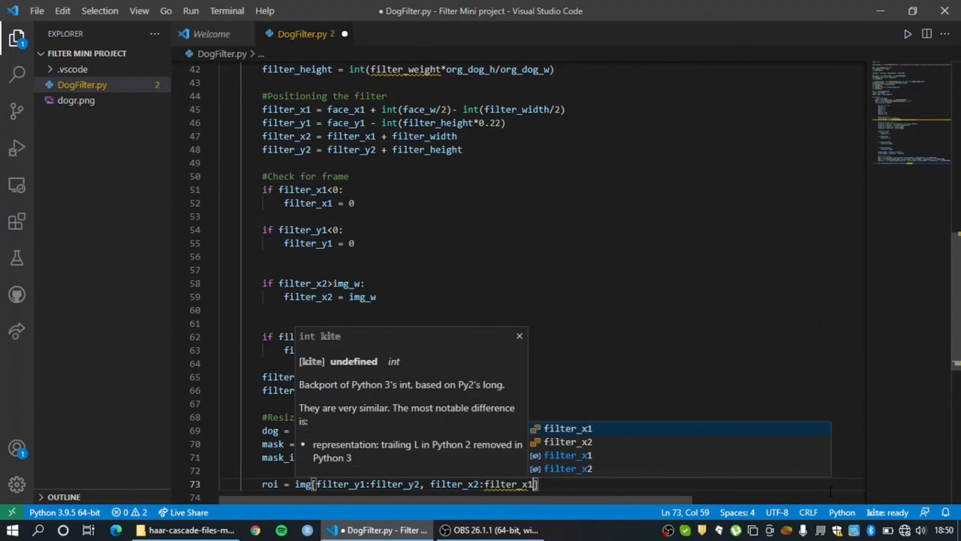
{"action": "key", "text": "Right"}
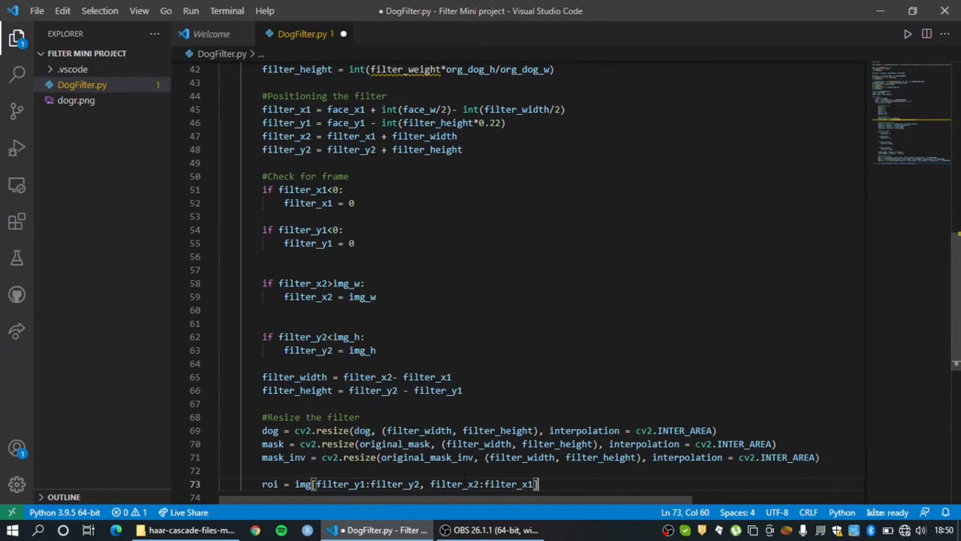
{"action": "key", "text": "ctrl+Left"}
{"action": "key", "text": "ctrl+Left"}
{"action": "key", "text": "ctrl+Left"}
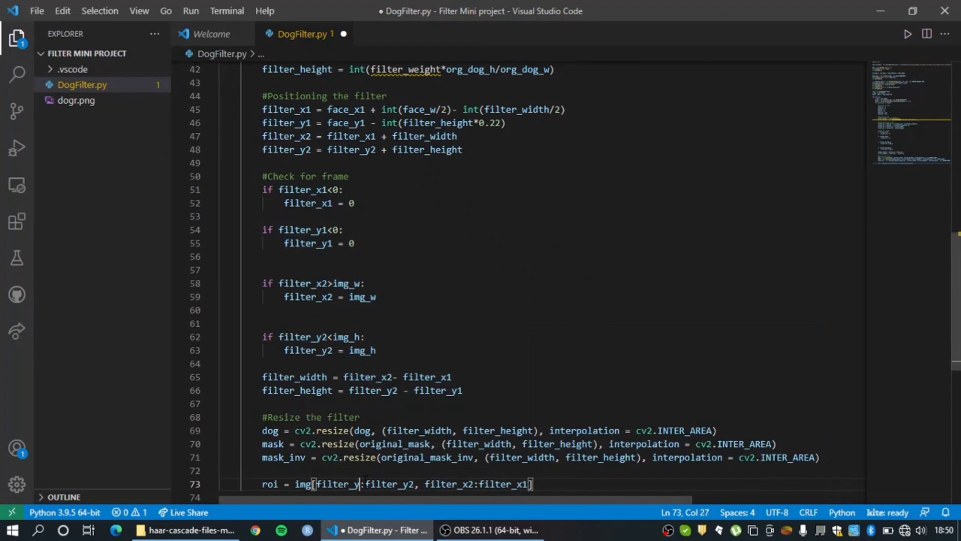
{"action": "key", "text": "BackSpace"}
{"action": "type", "text": "2"}
{"action": "key", "text": "ctrl+Right"}
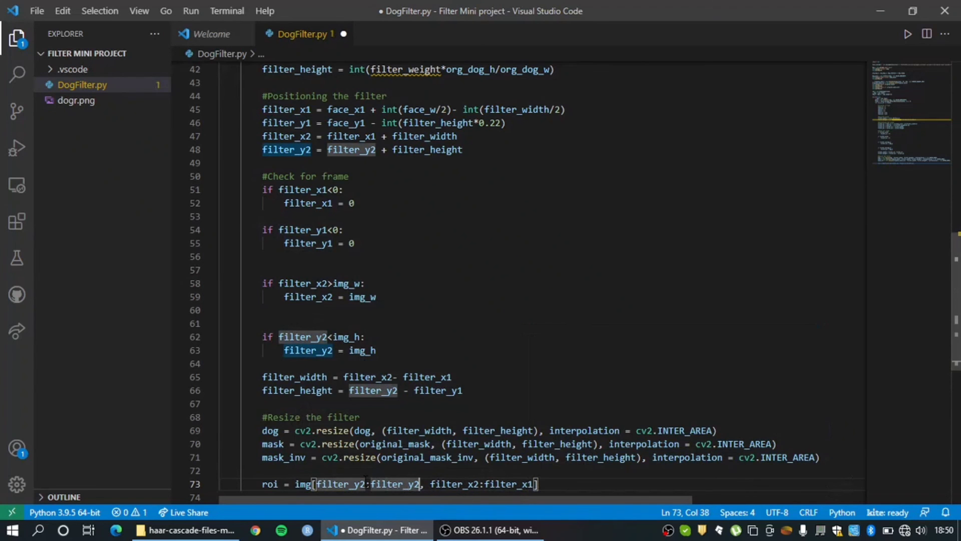